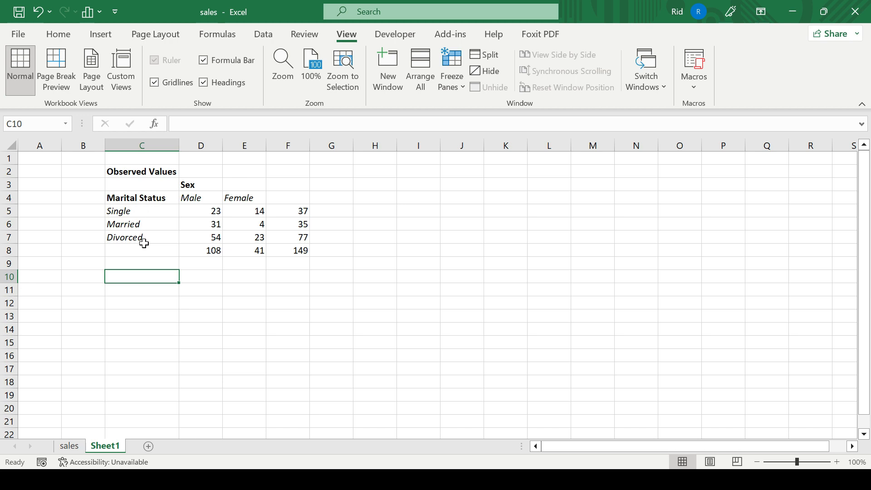
Inspect the observed counts and the row total formulas in the marital status by sex table.
left_click(214, 211)
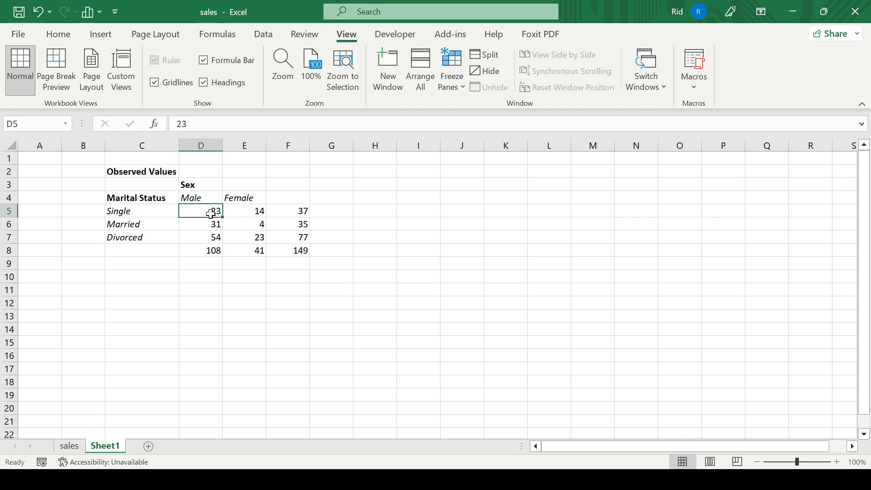
left_click(246, 212)
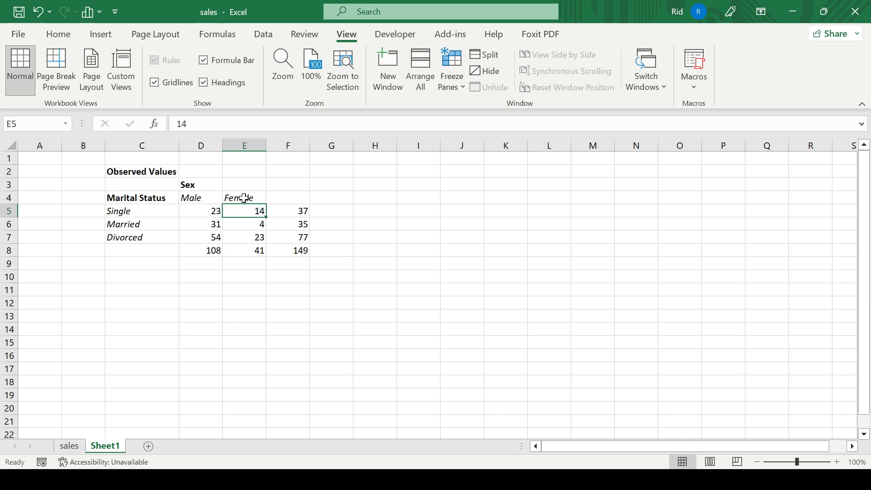
left_click(186, 224)
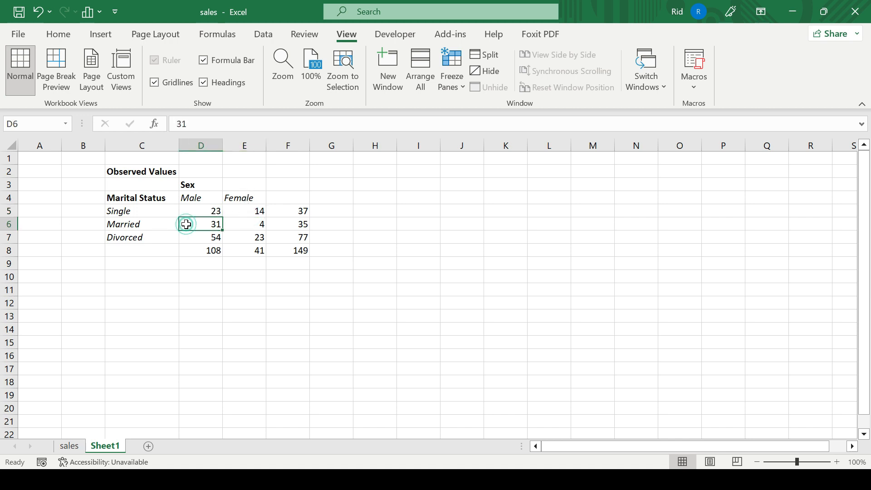
left_click(246, 225)
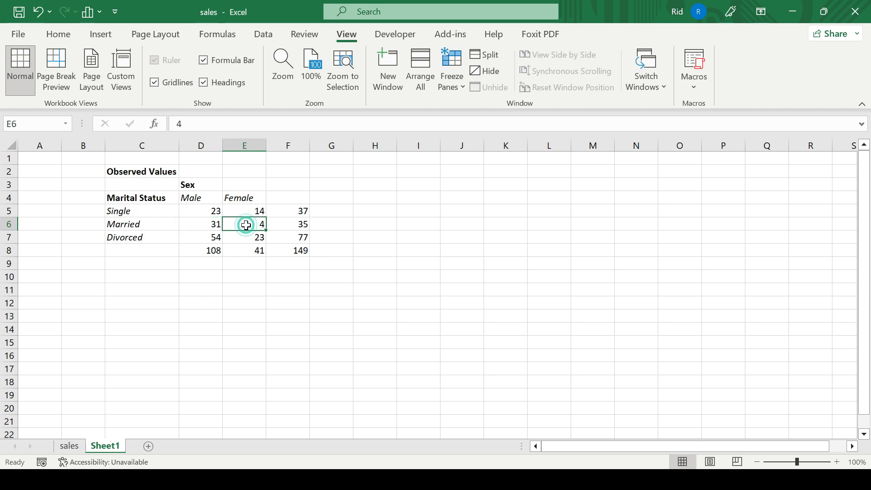
left_click(196, 238)
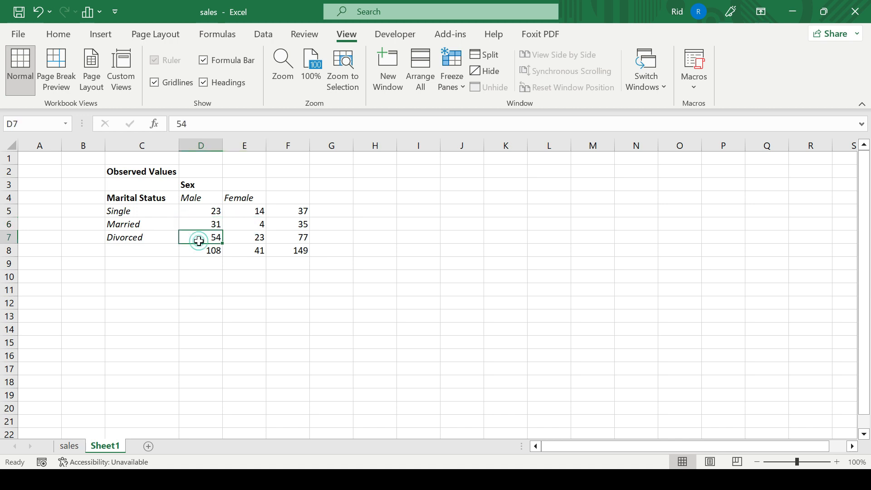
left_click(246, 239)
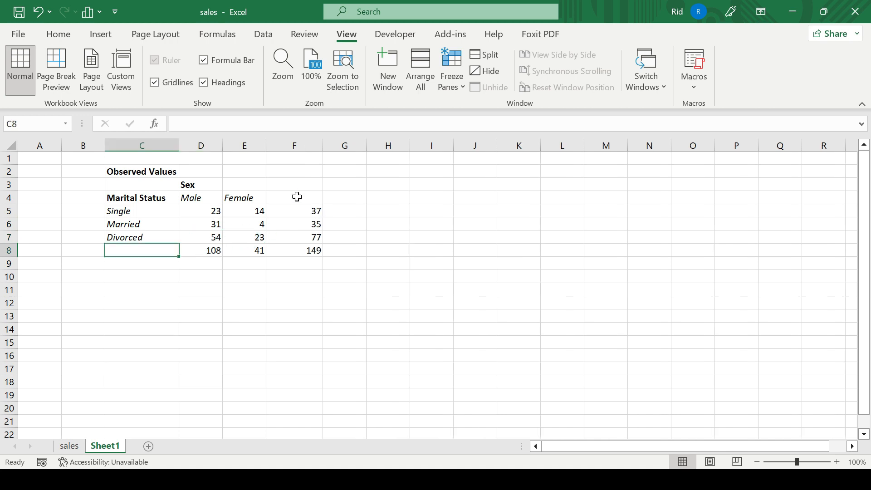
left_click(296, 208)
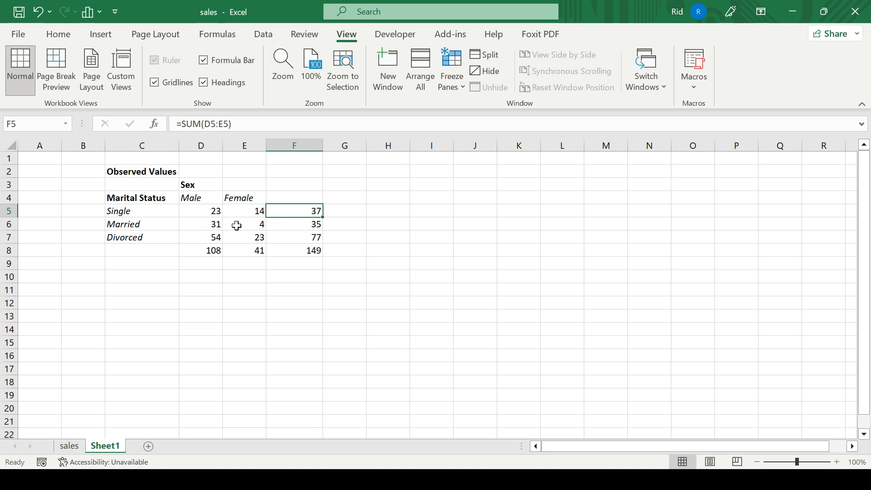
left_click(321, 227)
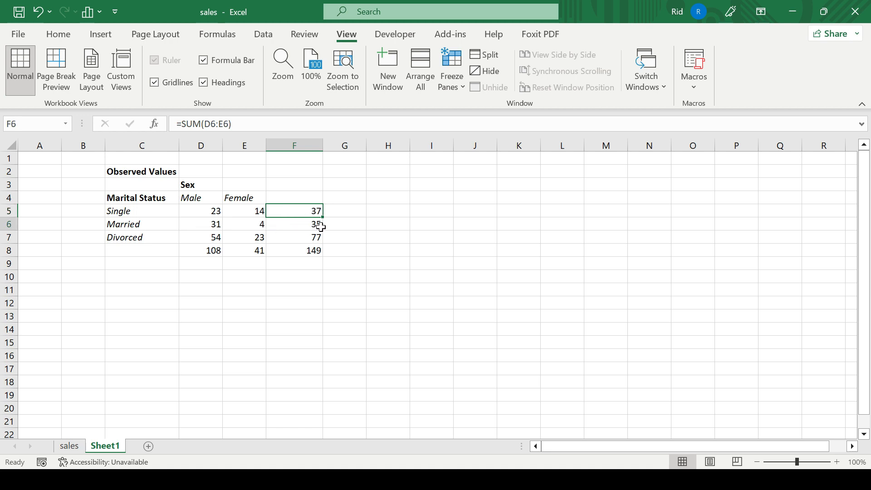
left_click(304, 236)
Enter the header Row Total above the row totals in F4.
left_click(304, 196)
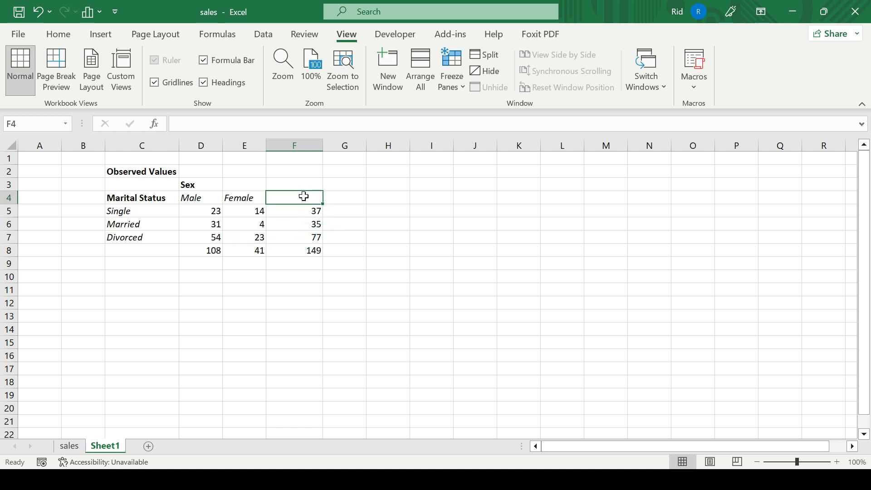
type("Row Total")
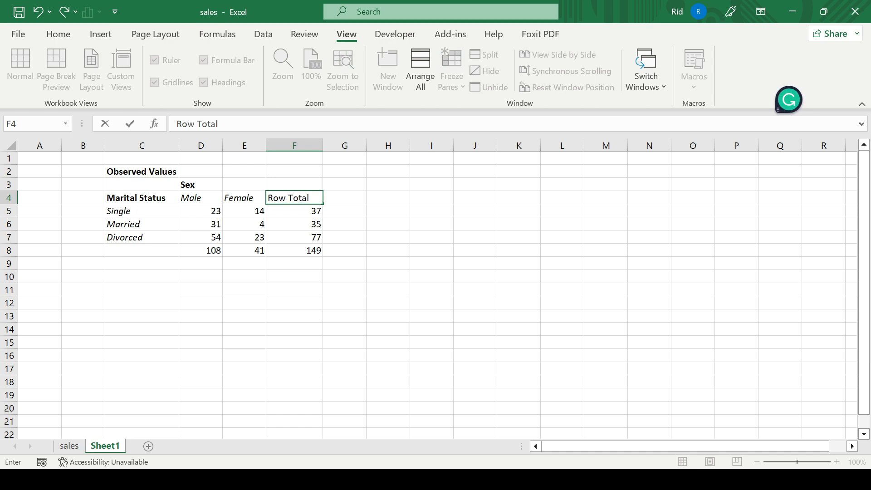
Label the totals row in C8 as Column Total and format it bold italic.
left_click(169, 246)
type("Co")
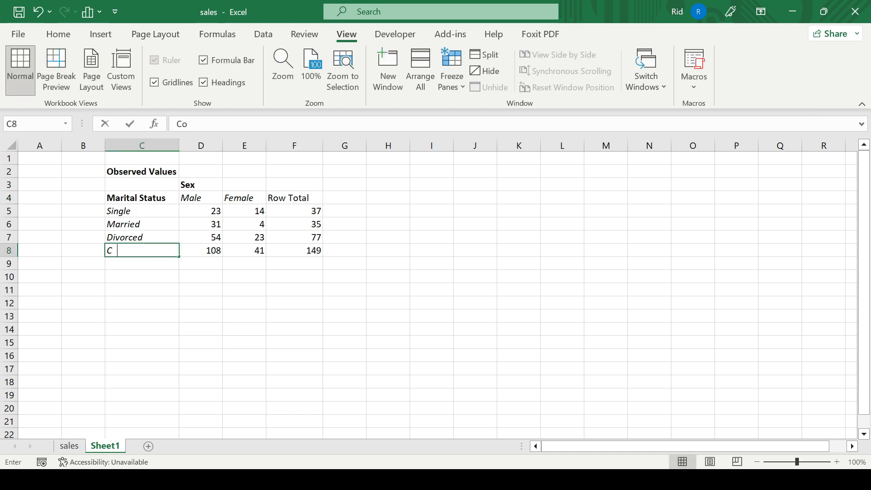
type("lumn Total")
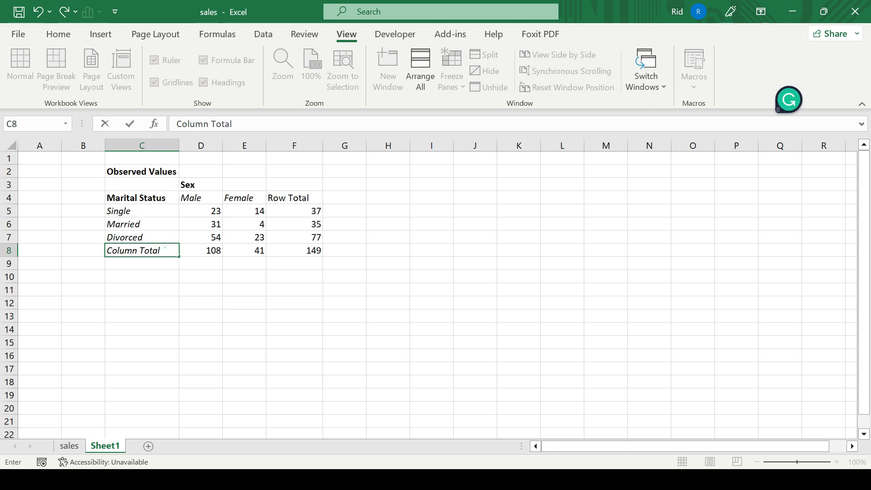
left_click_drag(165, 248, 82, 236)
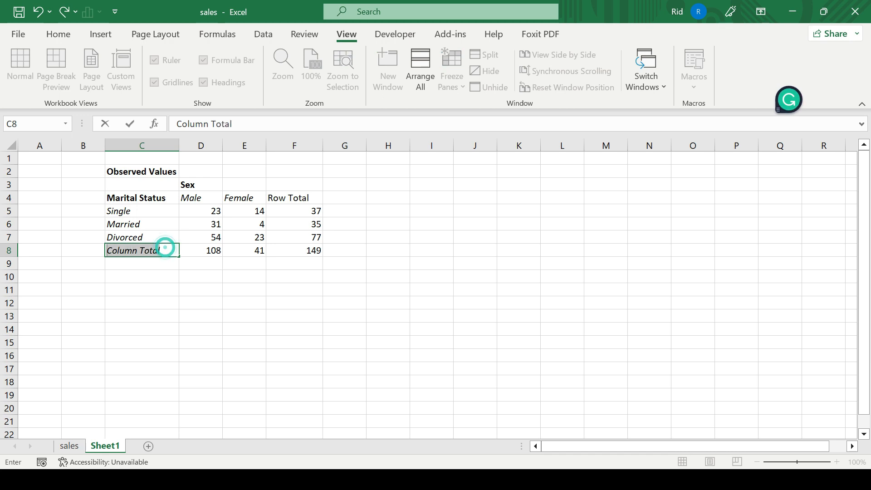
key("ctrl+i")
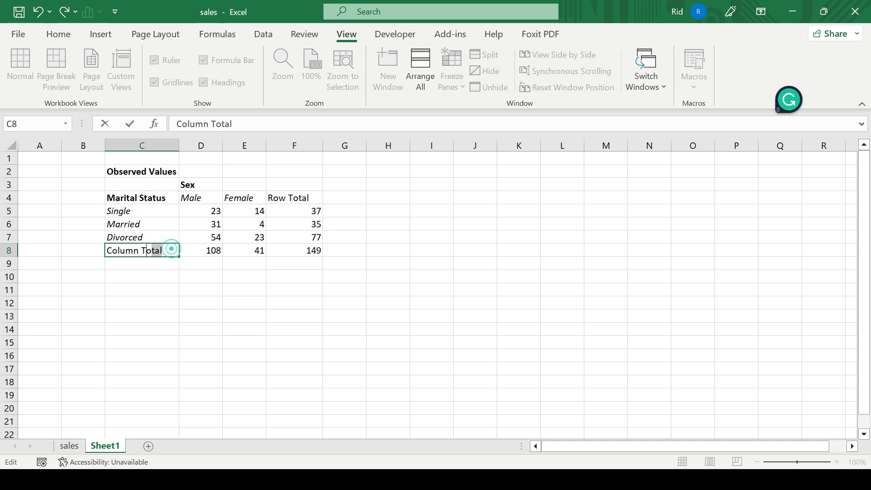
key("ctrl+i")
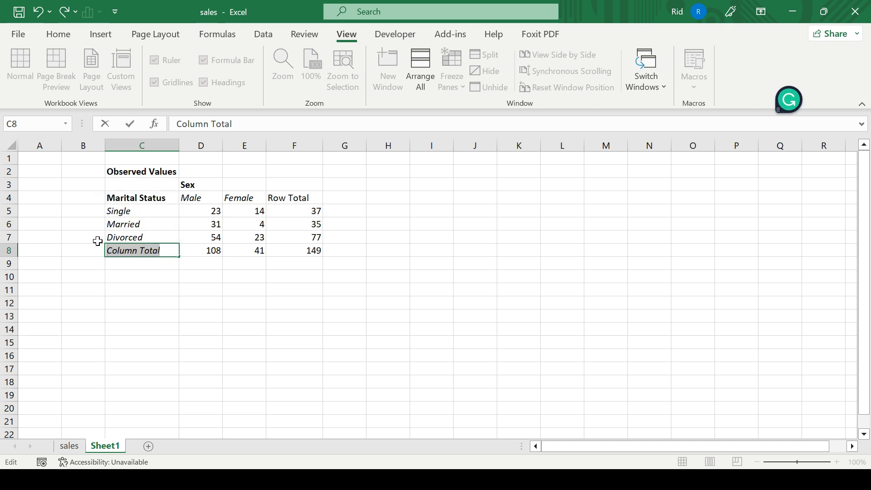
key("ctrl+b")
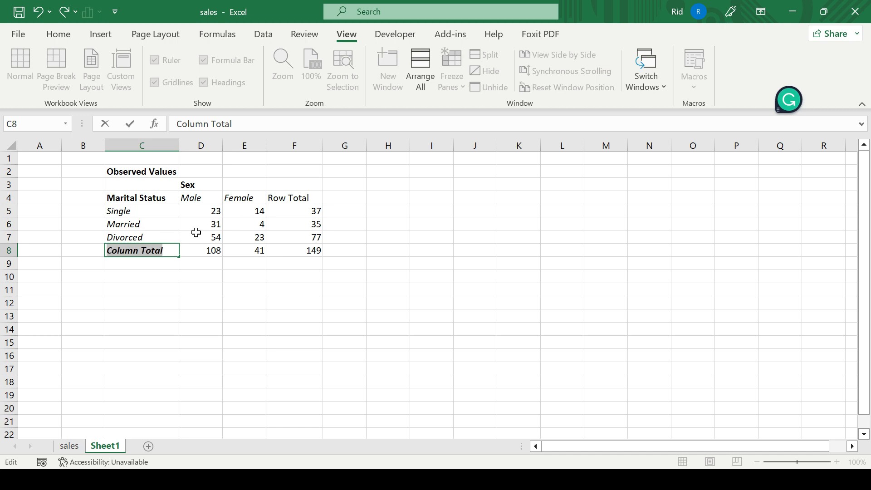
Format the Row Total header in F4 as bold italic.
double_click(316, 198)
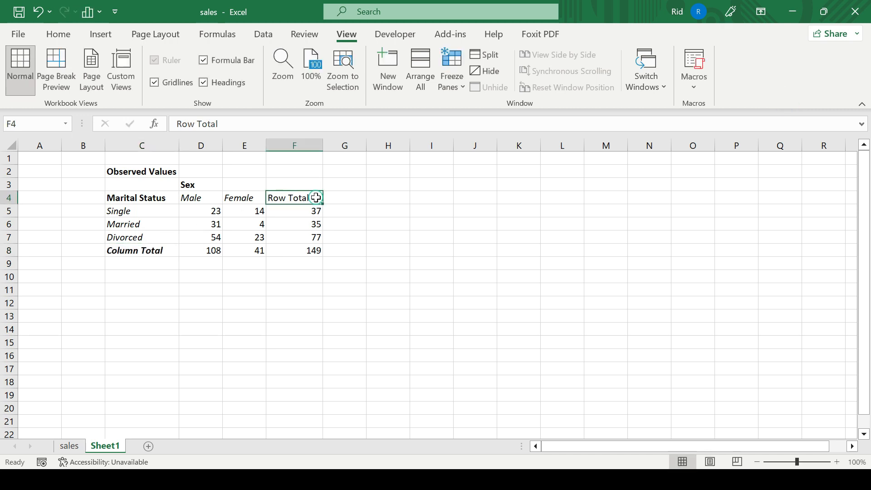
key("ctrl+a")
key("ctrl+i")
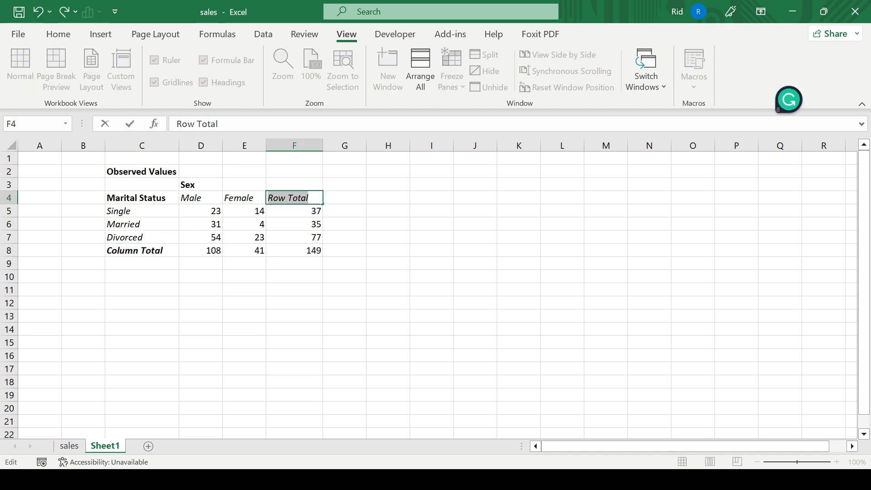
key("ctrl+b")
left_click(143, 262)
left_click(298, 201)
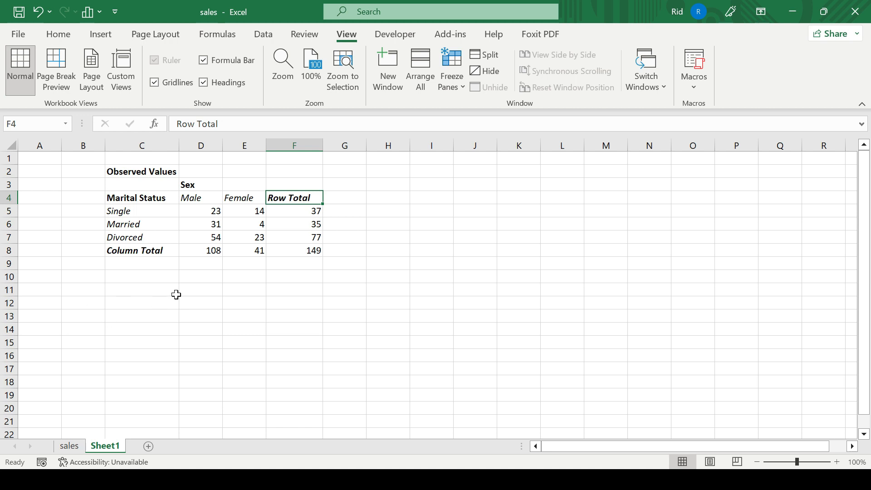
Examine the grand total formula in F8 without changing it.
left_click(161, 288)
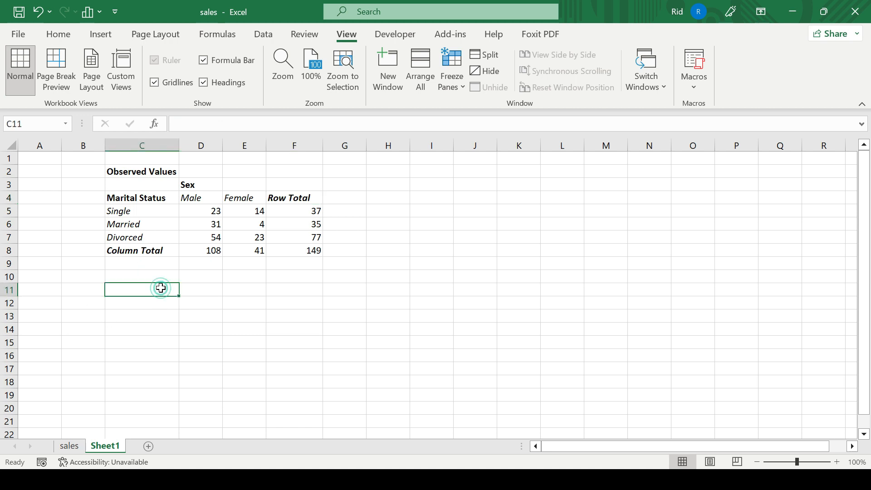
left_click(214, 212)
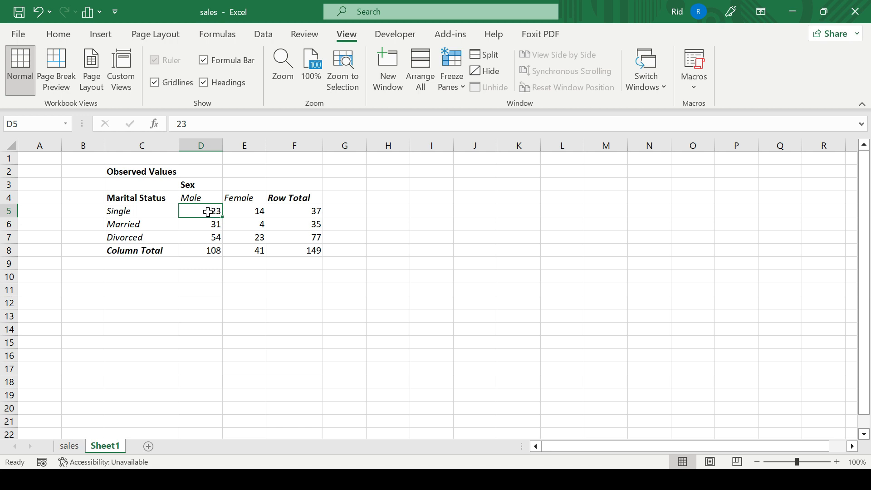
left_click(305, 252)
key("F2")
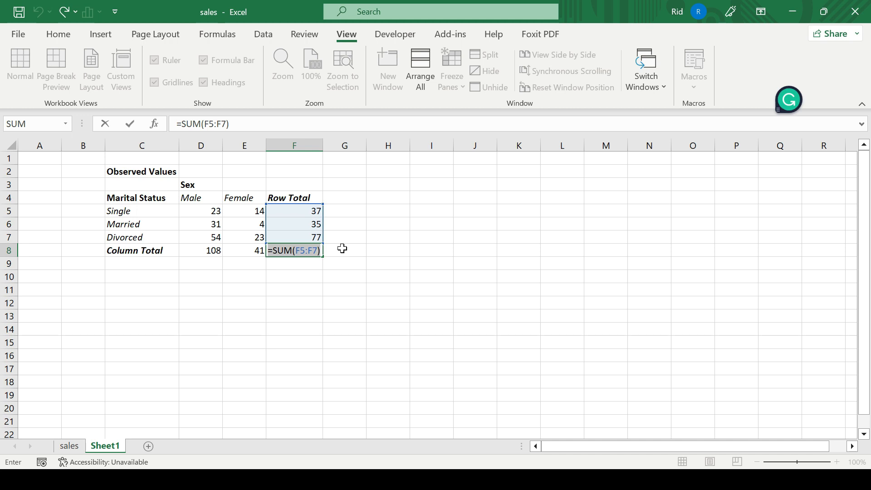
key("Escape")
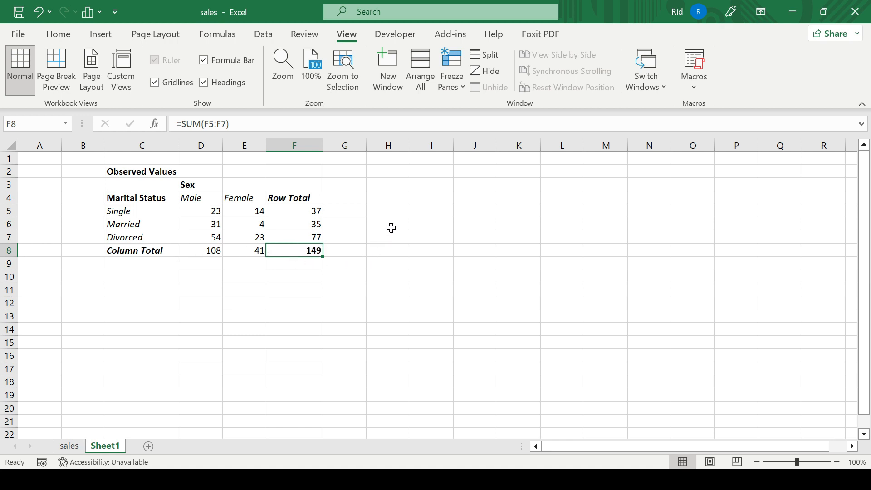
Write the note (Row Total * Column Total)/Grand Total in H5 as the expected value rule.
left_click(395, 210)
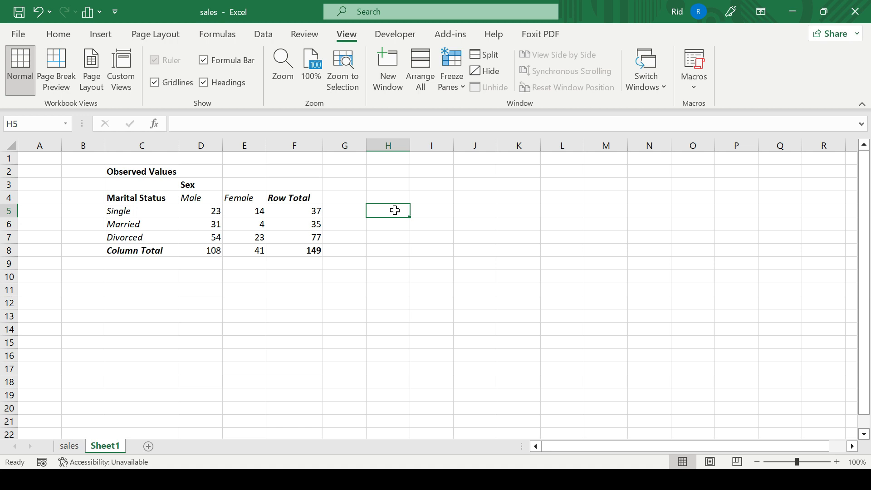
type("Row ")
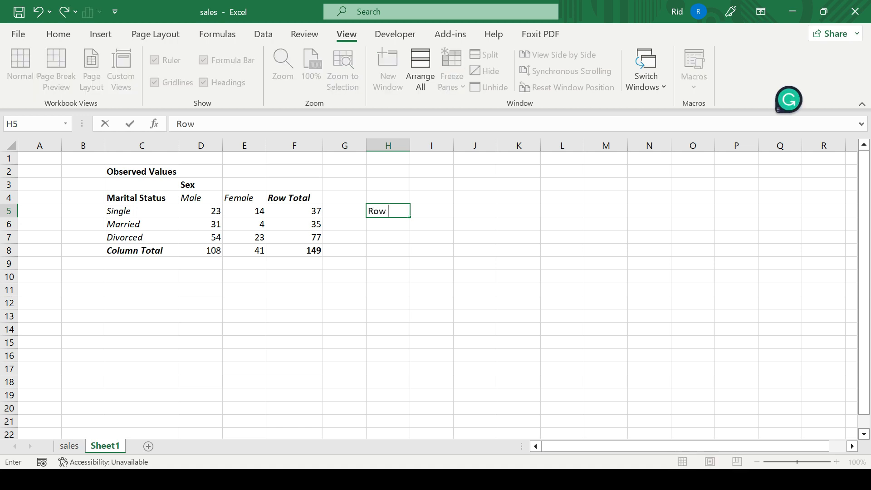
type("Total * Column Total)")
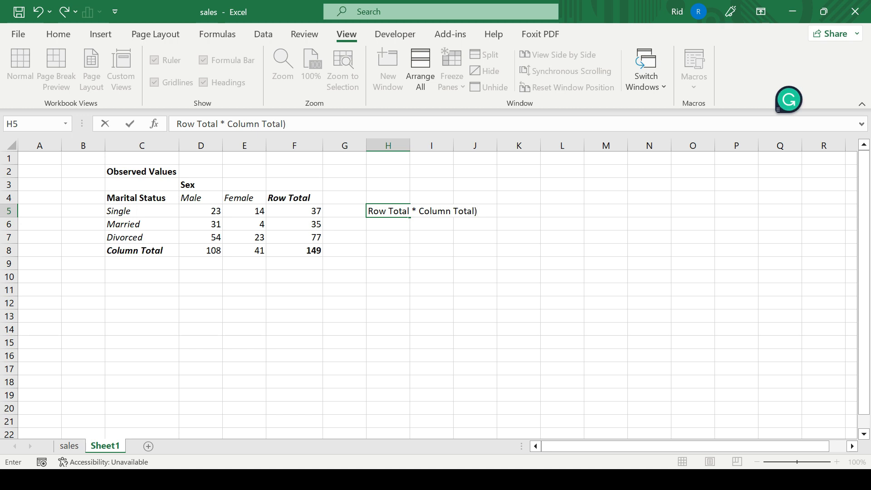
left_click(369, 211)
type("(")
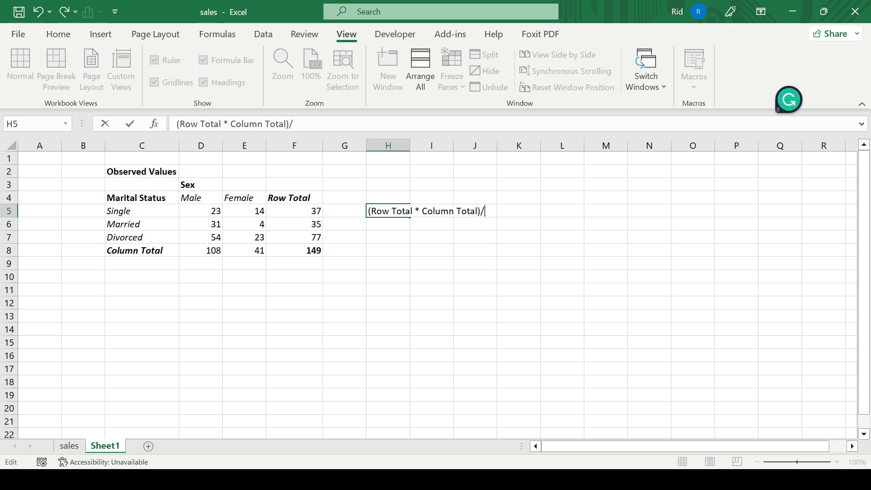
type("Grand Total")
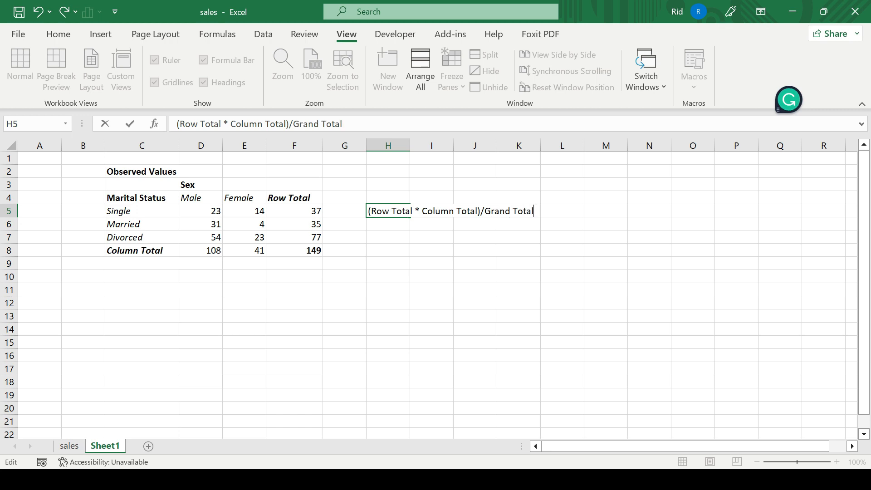
Autofit column H to fit the formula note.
left_click(407, 146)
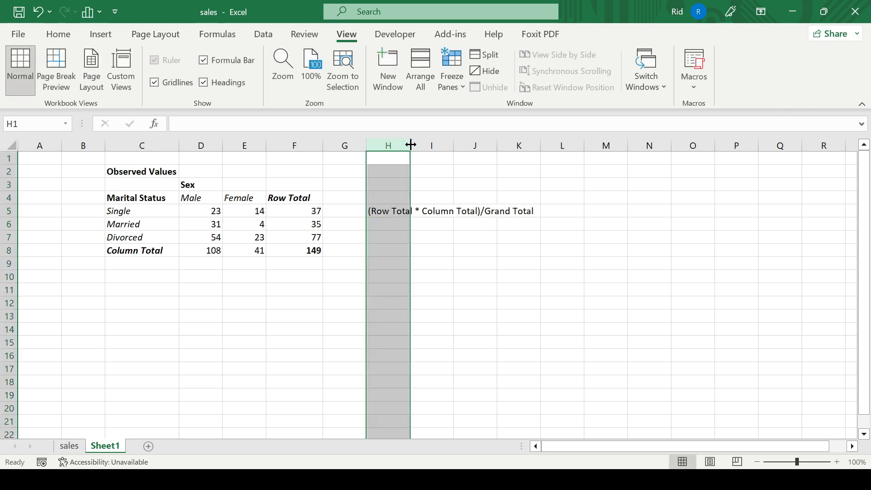
double_click(411, 145)
left_click(445, 213)
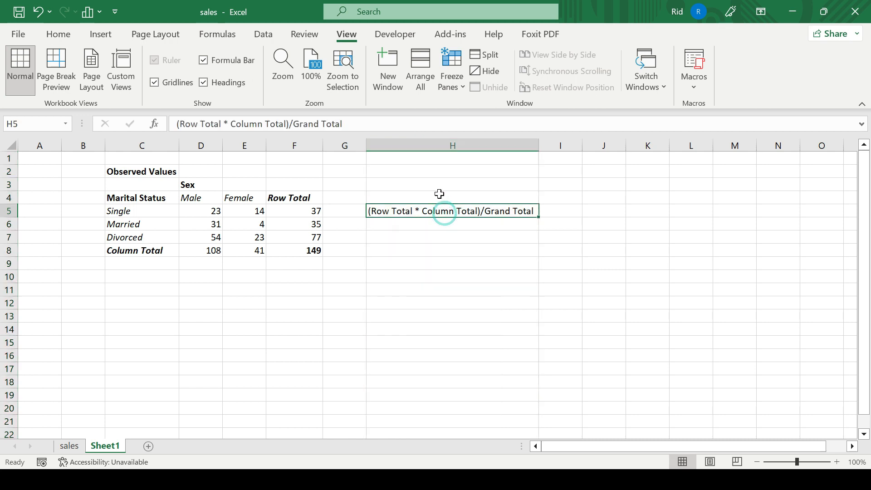
Copy the whole observed values table and paste it starting at C11.
left_click(140, 283)
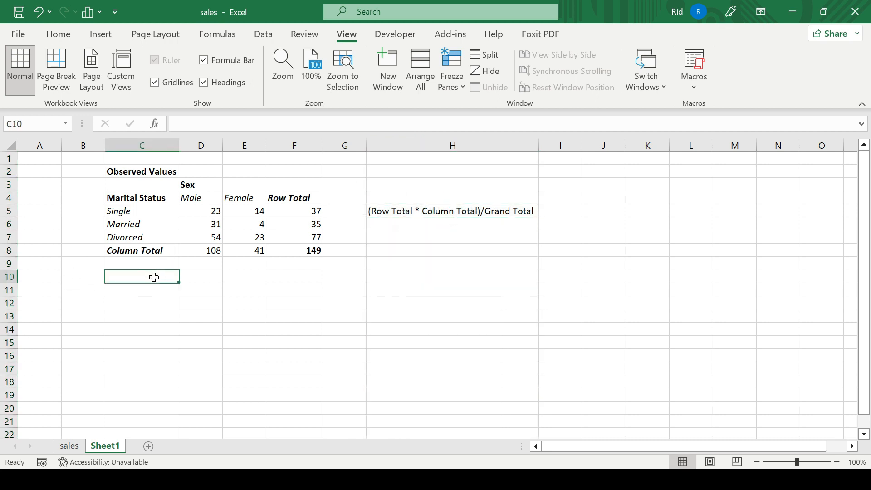
type("E")
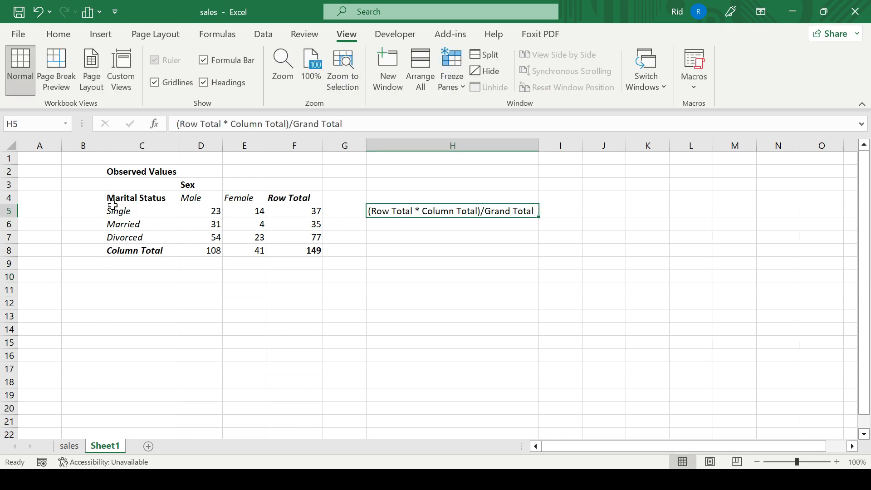
left_click_drag(140, 171, 304, 250)
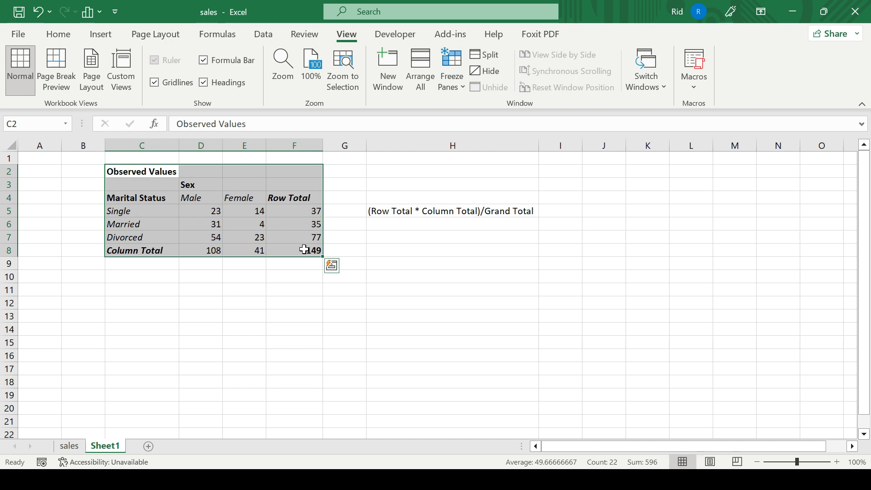
key("ctrl+c")
key("ctrl+q")
left_click(144, 288)
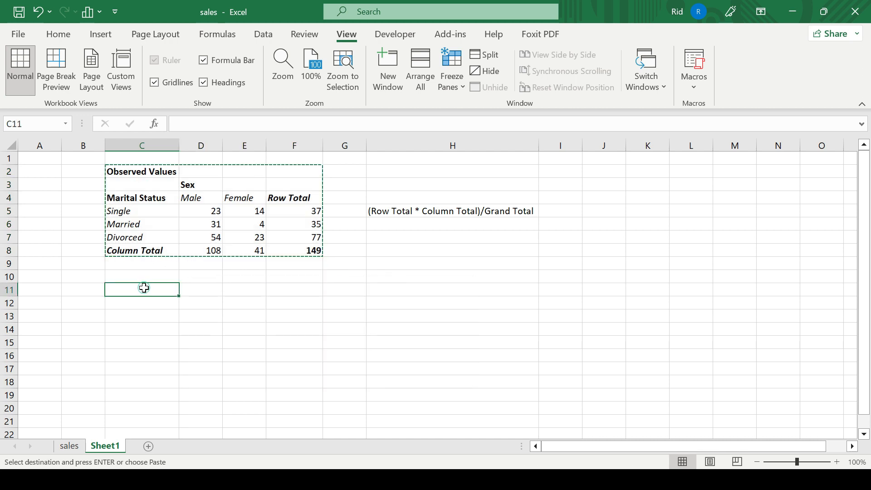
key("ctrl+v")
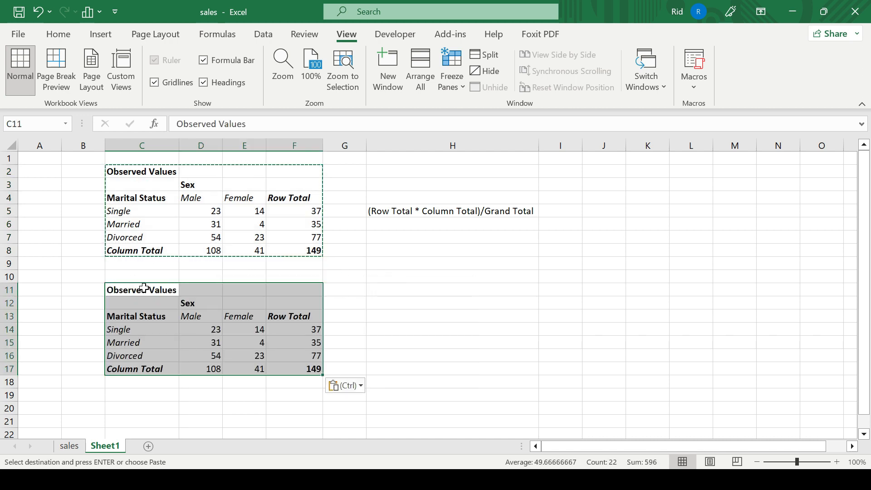
Rename the copied table's title in C11 to Expected Values.
double_click(144, 289)
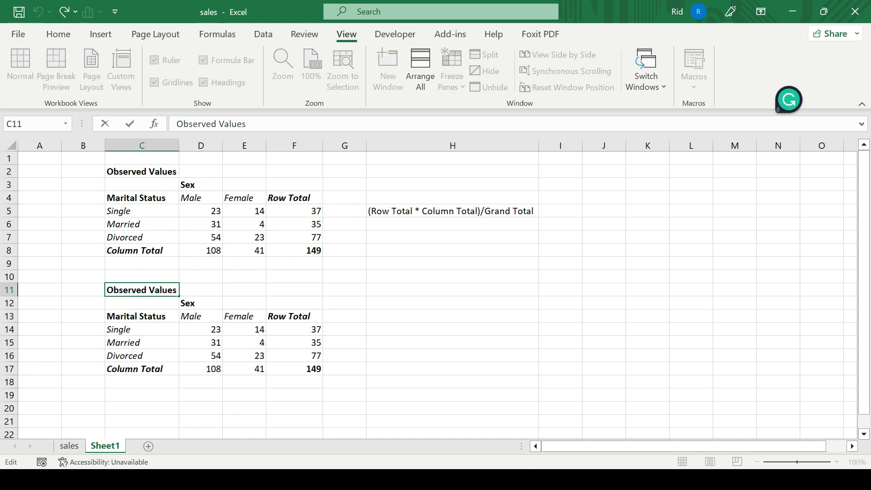
double_click(143, 290)
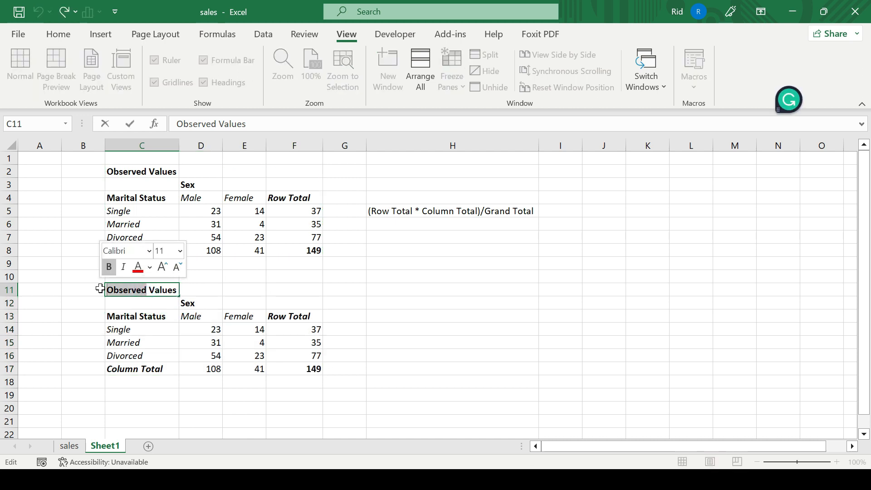
type("Expected")
key("Return")
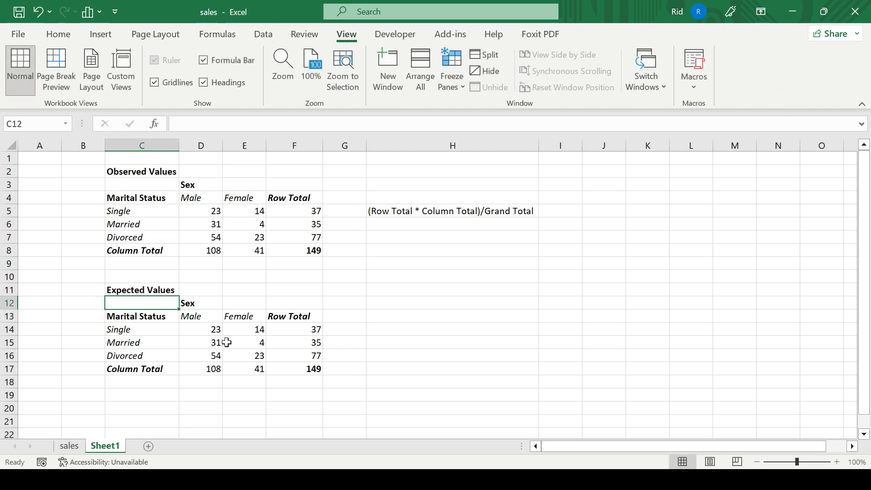
Clear the Column Total row and the Row Total column from the copied table.
left_click(142, 372)
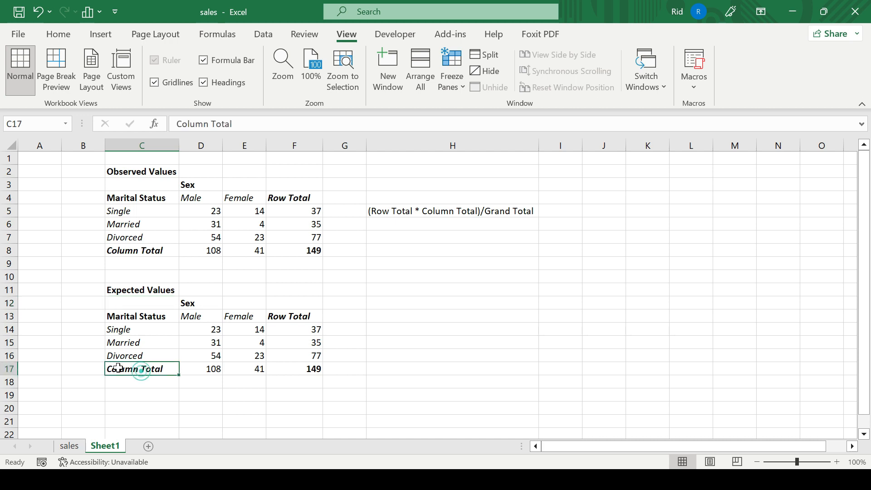
left_click(10, 372)
key("Delete")
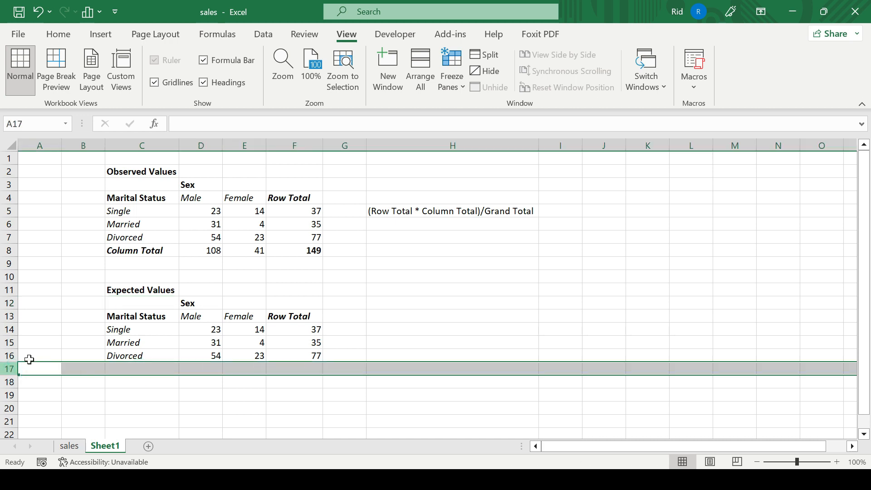
left_click_drag(299, 316, 304, 359)
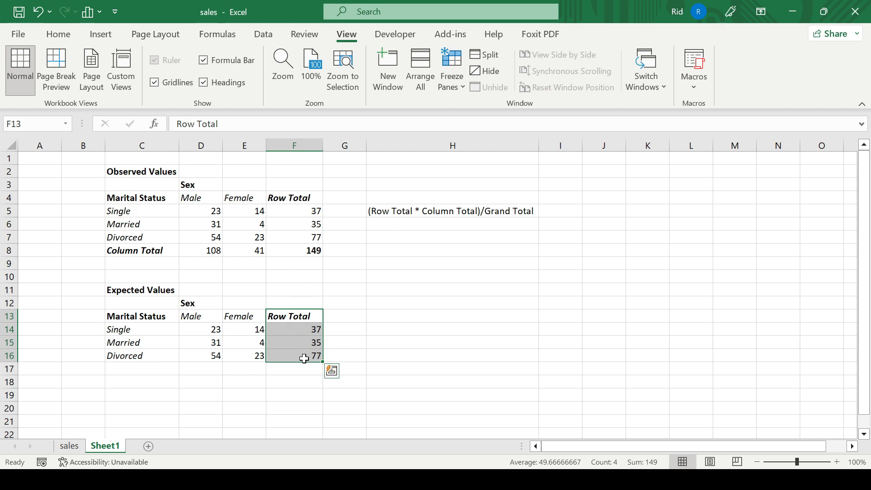
key("Delete")
Clear the copied observed counts in D14:E16 of the Expected Values table.
left_click(239, 338)
left_click_drag(211, 329, 254, 356)
key("Delete")
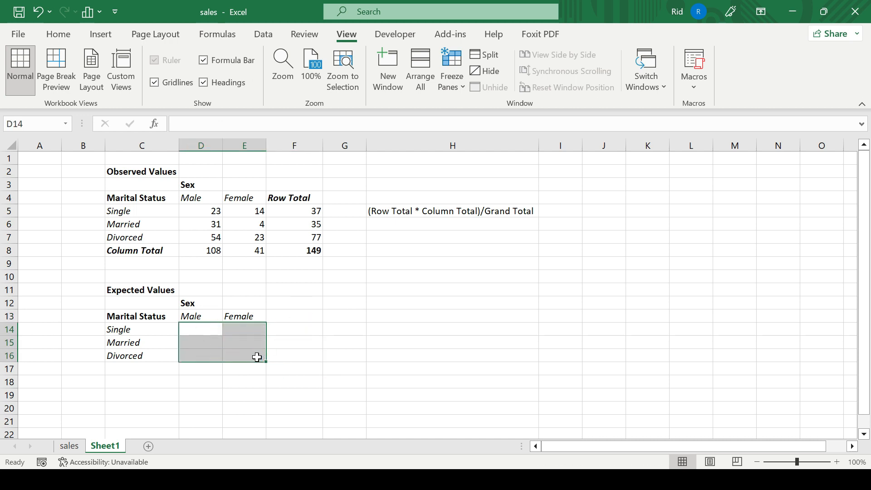
Enter the expected value formula =(F5*D8)/F8 in D14 for single males.
left_click(199, 327)
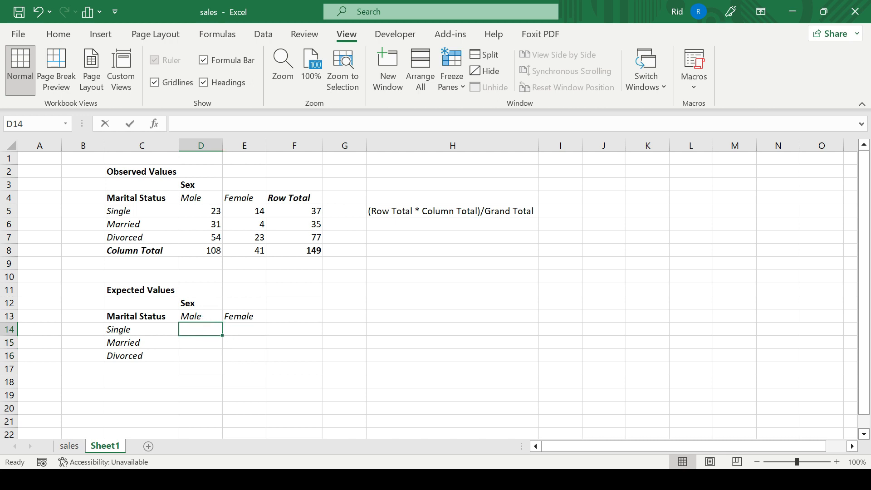
double_click(196, 330)
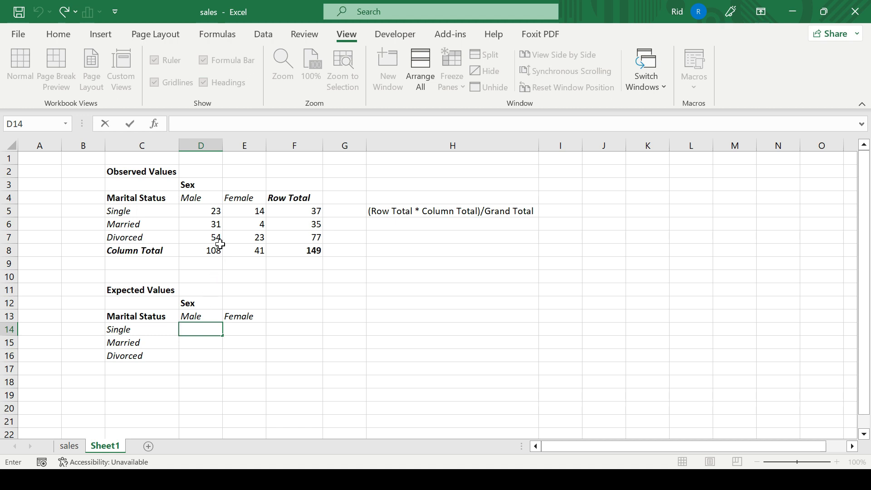
left_click(295, 214)
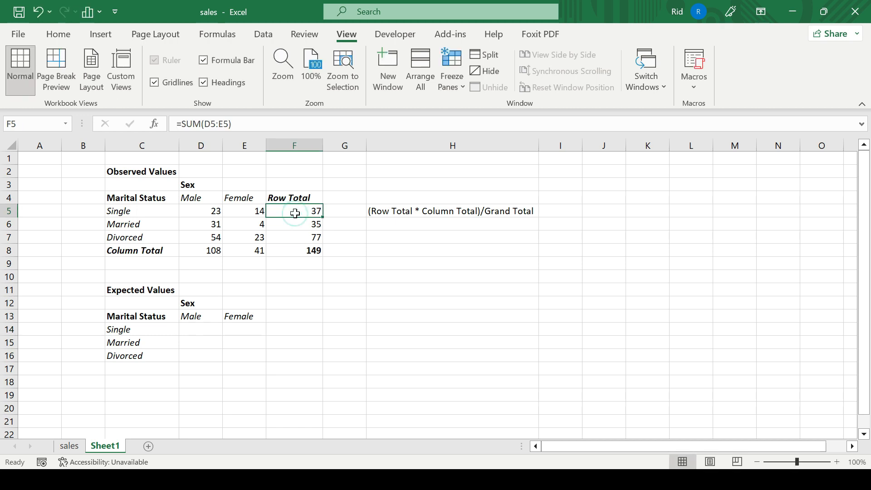
left_click(211, 331)
type("=")
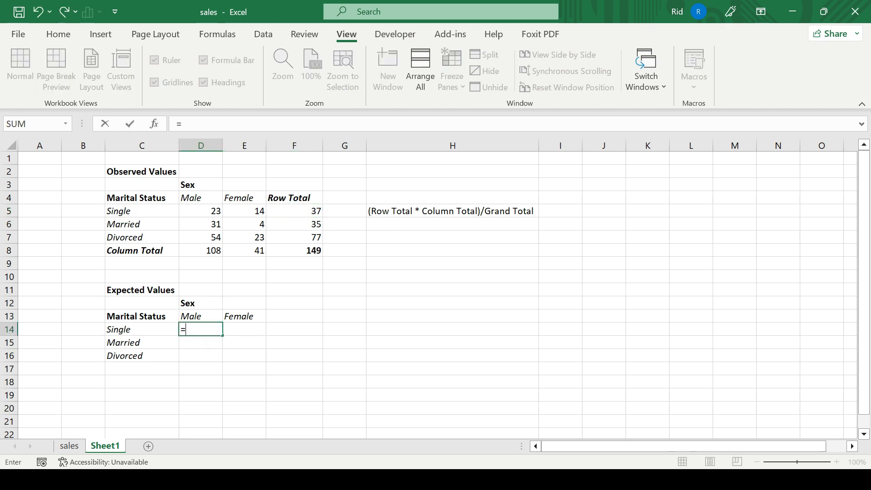
left_click(304, 209)
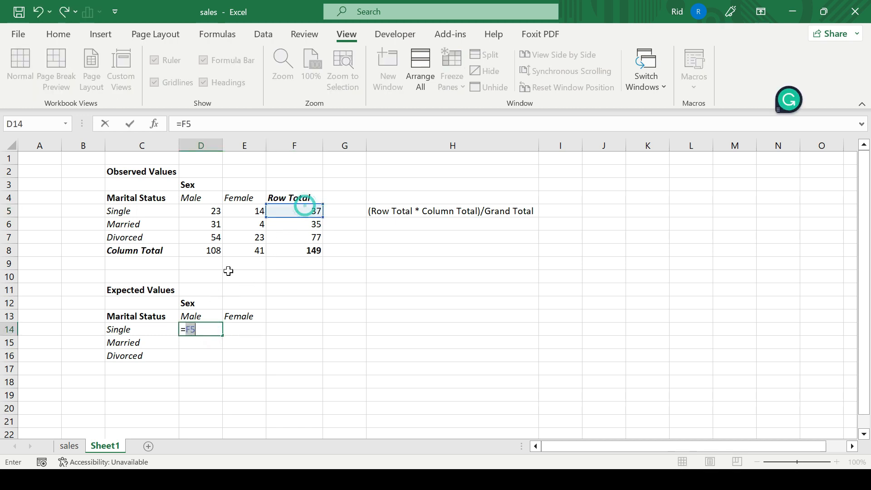
left_click(208, 329)
type("*")
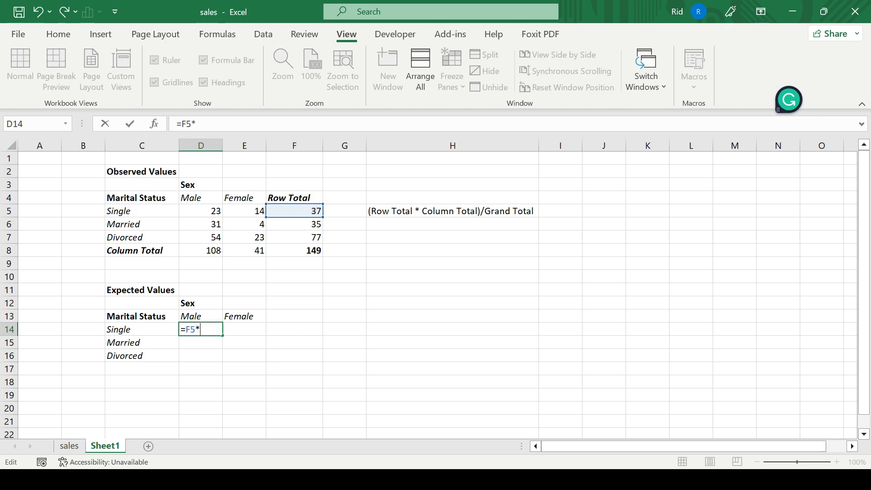
left_click(205, 250)
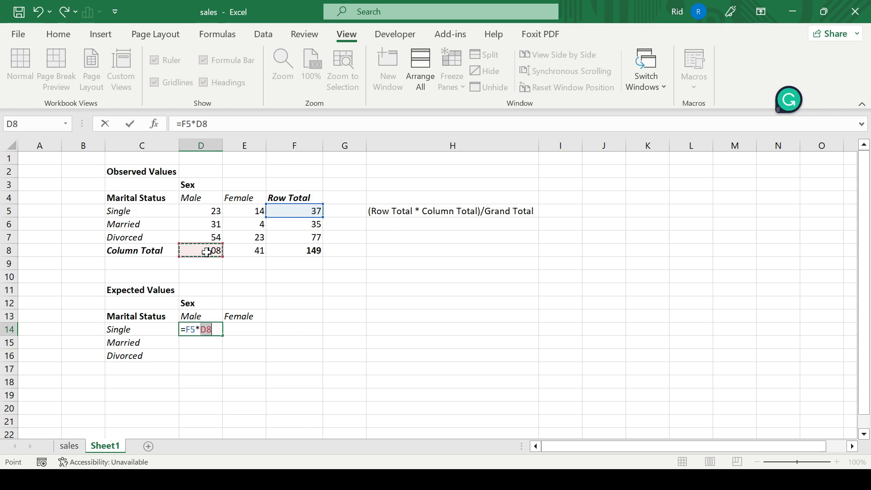
left_click(185, 330)
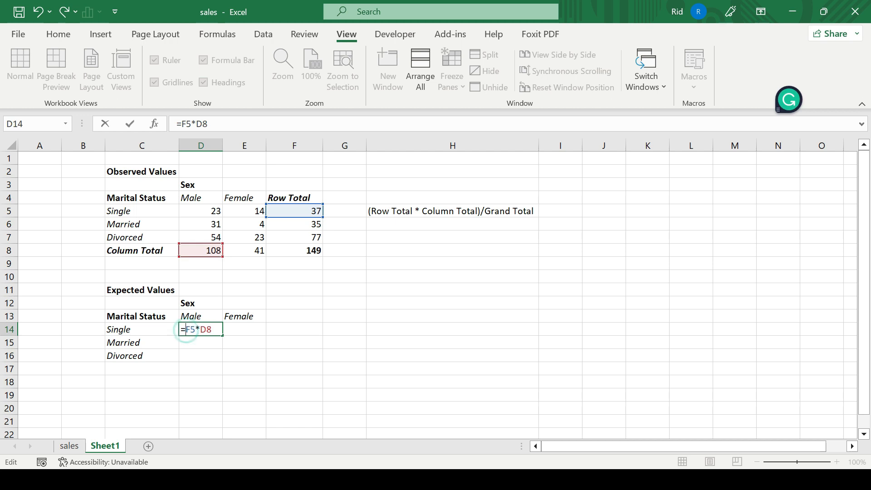
type("(")
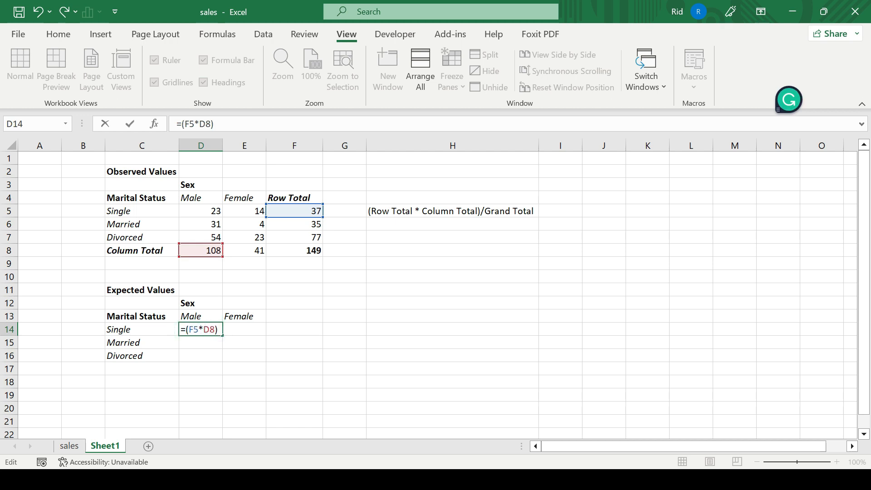
type(")/")
left_click(309, 249)
left_click(229, 329)
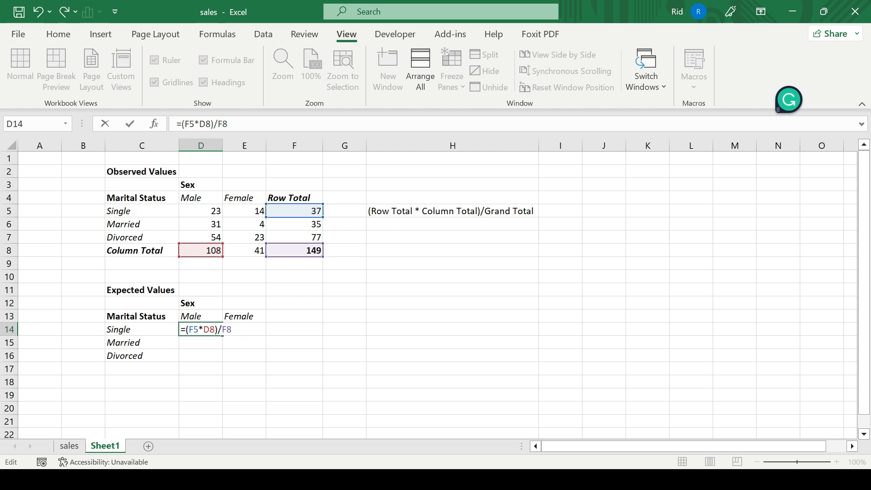
key("Return")
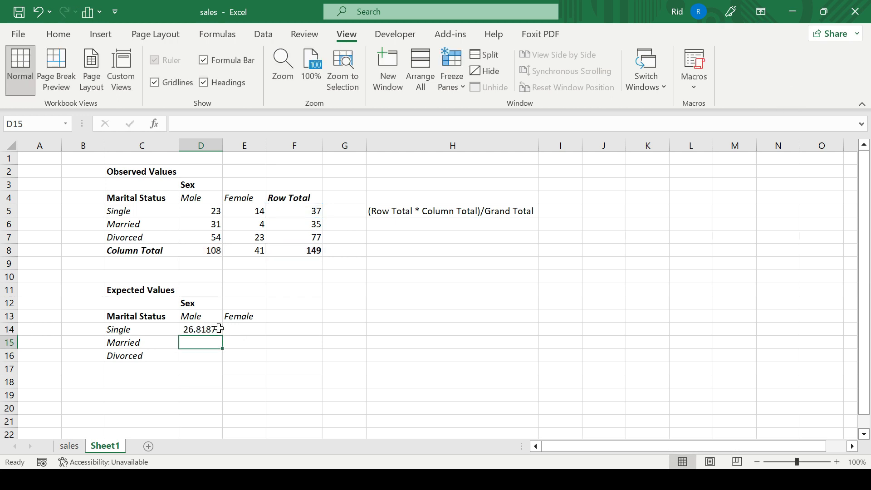
Edit the D14 formula to use mixed and absolute references: =($F5*D$8)/$F$8.
left_click(218, 329)
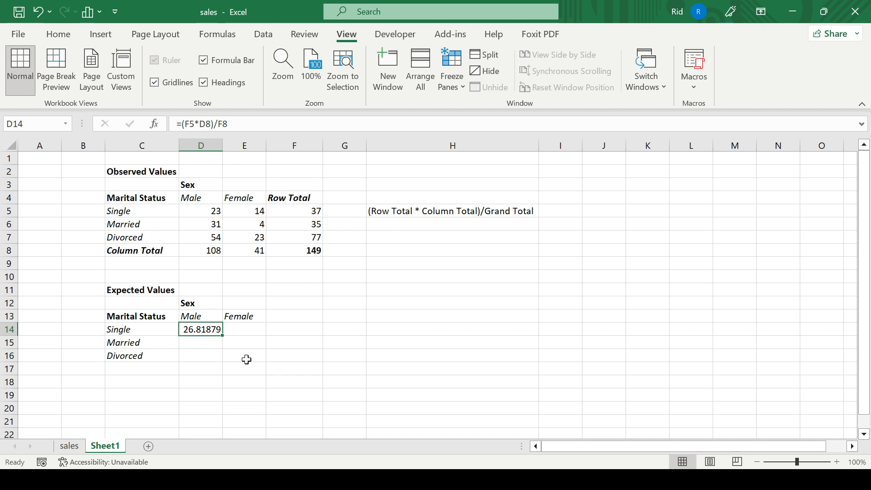
double_click(215, 328)
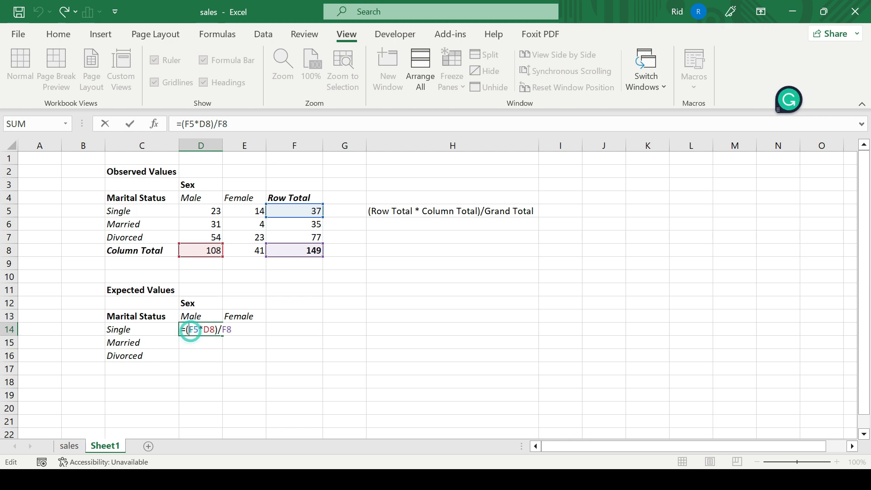
type("$")
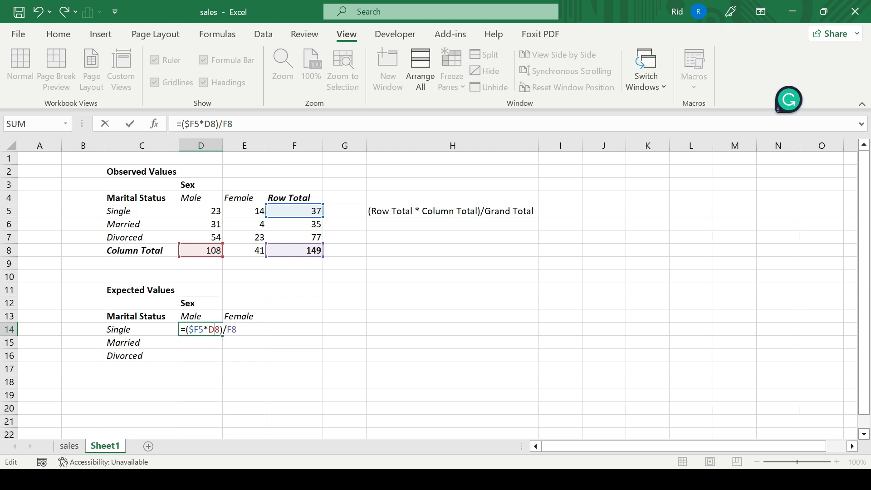
type("$8)/")
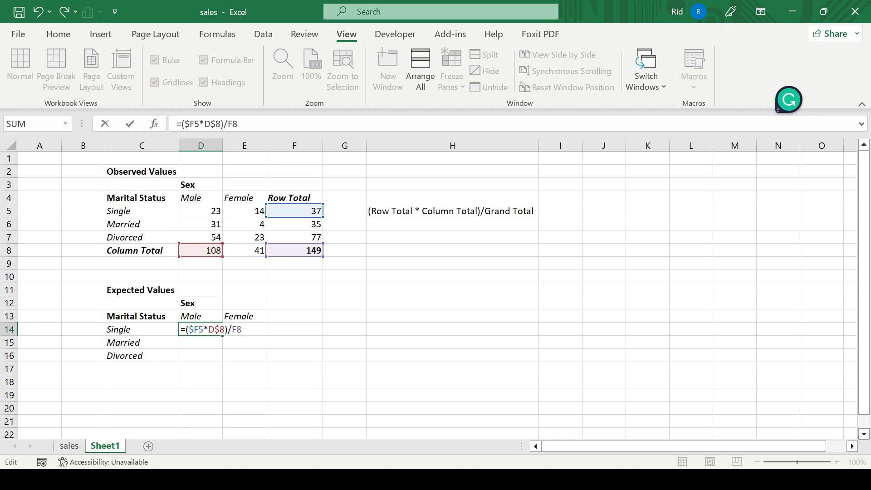
type("$")
key("Return")
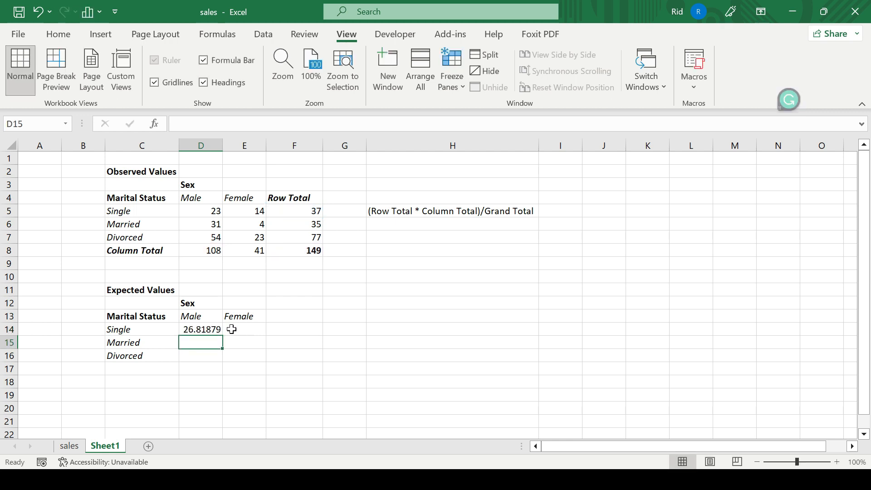
Fill the D14 formula down through D16 and check the adjusted references in D15 and D16.
left_click(207, 330)
left_click_drag(222, 336, 220, 362)
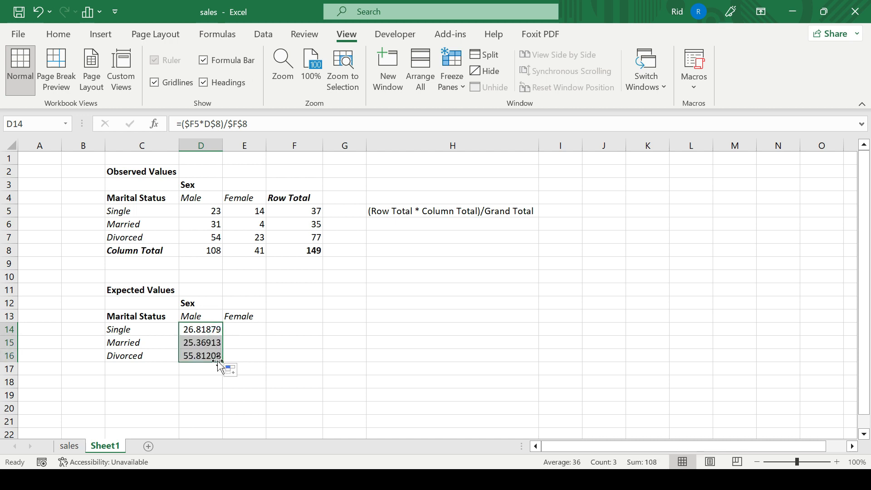
left_click(210, 343)
double_click(209, 342)
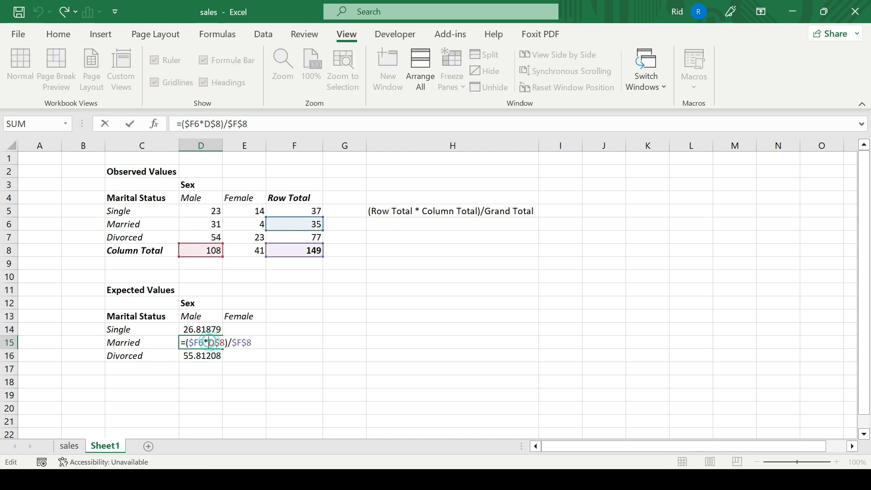
key("Escape")
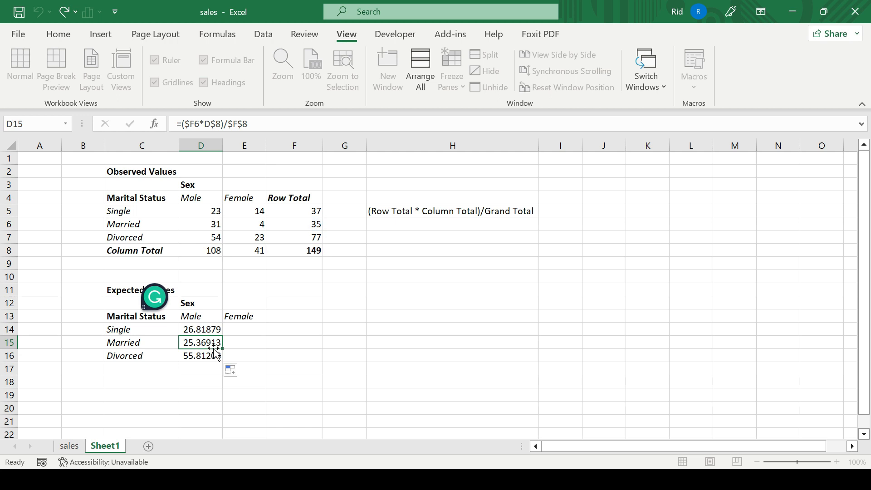
double_click(216, 356)
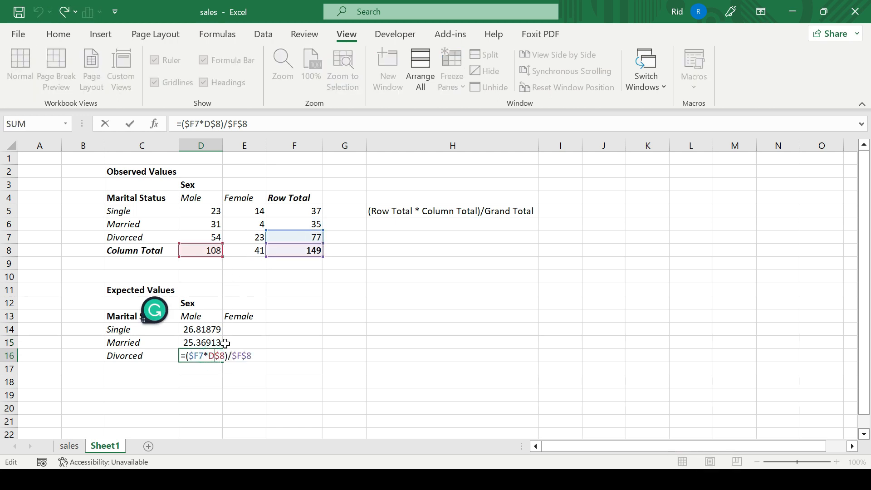
key("ctrl+Return")
Fill the Male expected formulas across into the Female column and inspect the formulas in E14:E16.
left_click(219, 331)
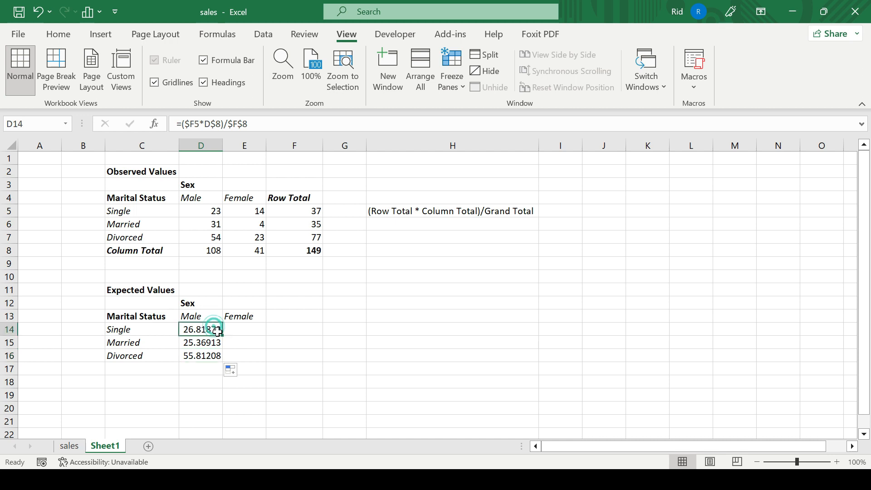
left_click_drag(222, 335, 265, 361)
left_click(248, 335)
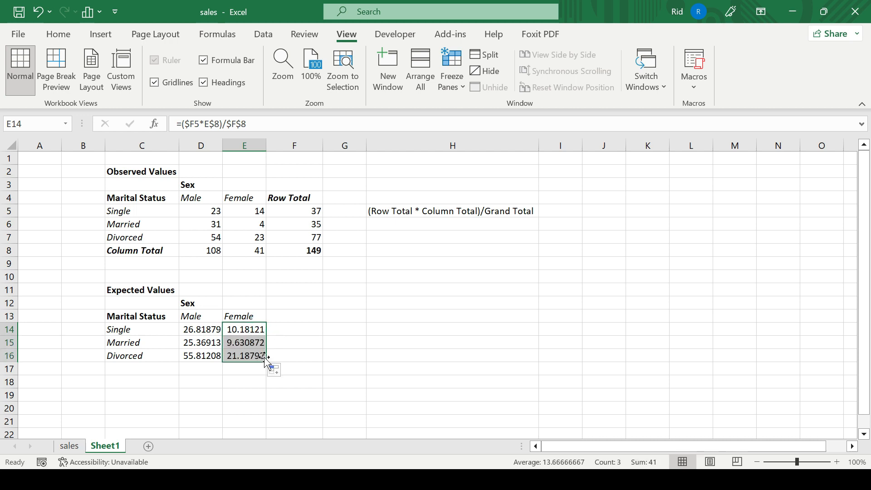
left_click(252, 335)
double_click(251, 336)
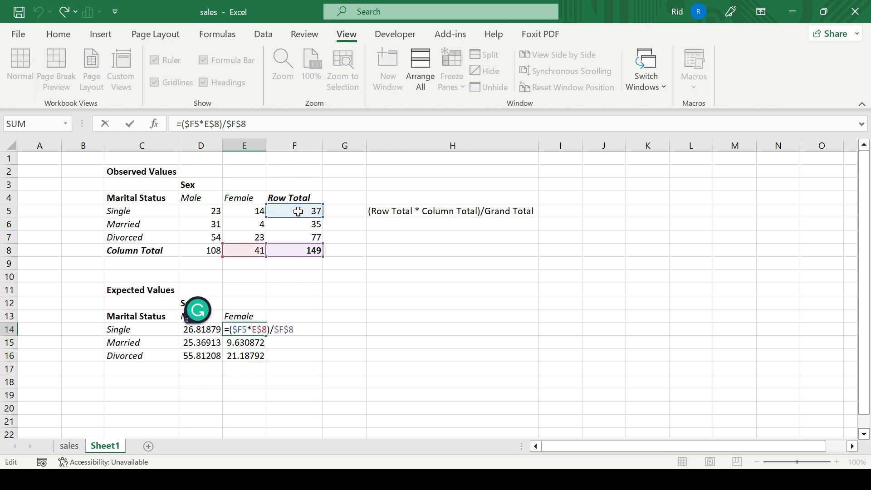
key("Escape")
double_click(253, 345)
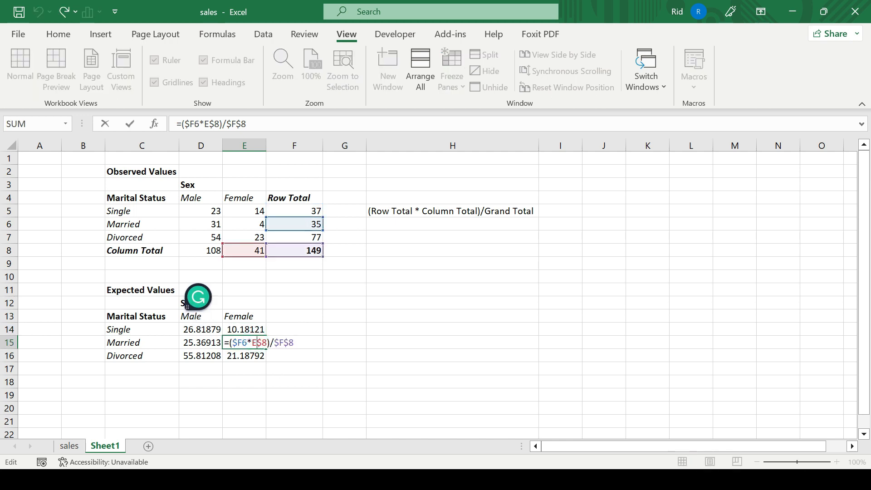
key("Return")
key("F2")
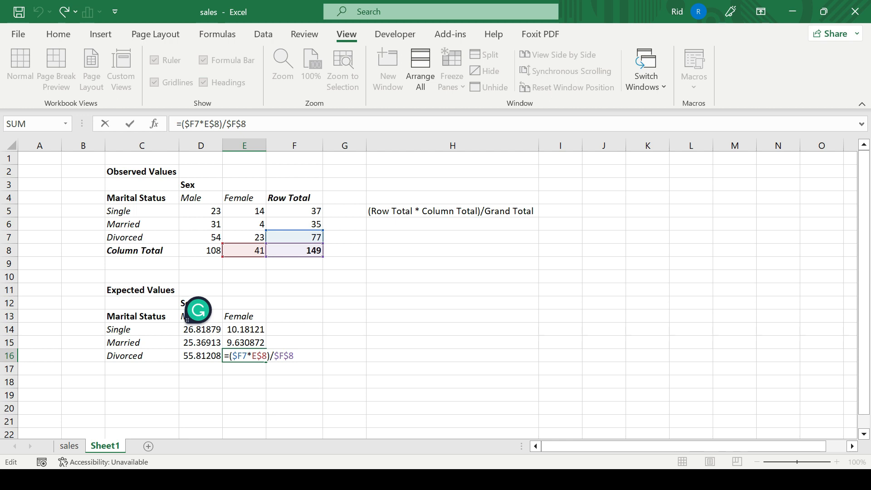
key("Escape")
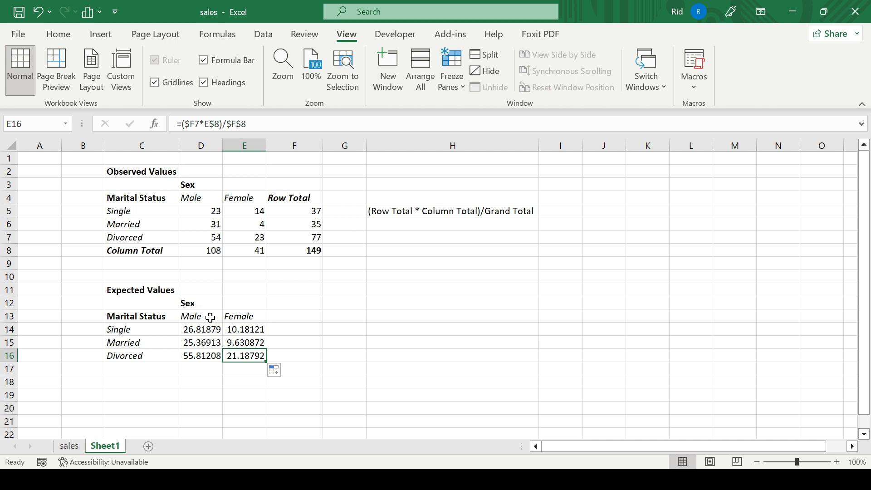
Enter the note "Null Hypothesis: There is no relationsip between Sex and Marital Status" in H7.
left_click(422, 241)
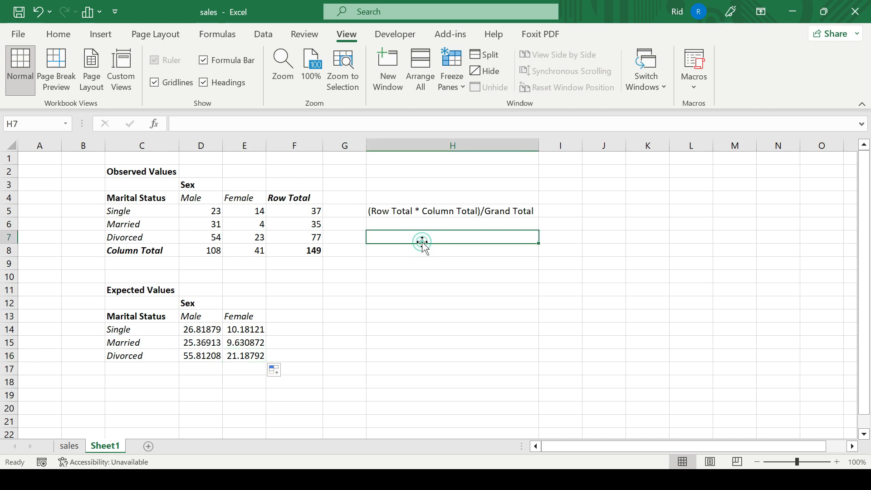
double_click(424, 234)
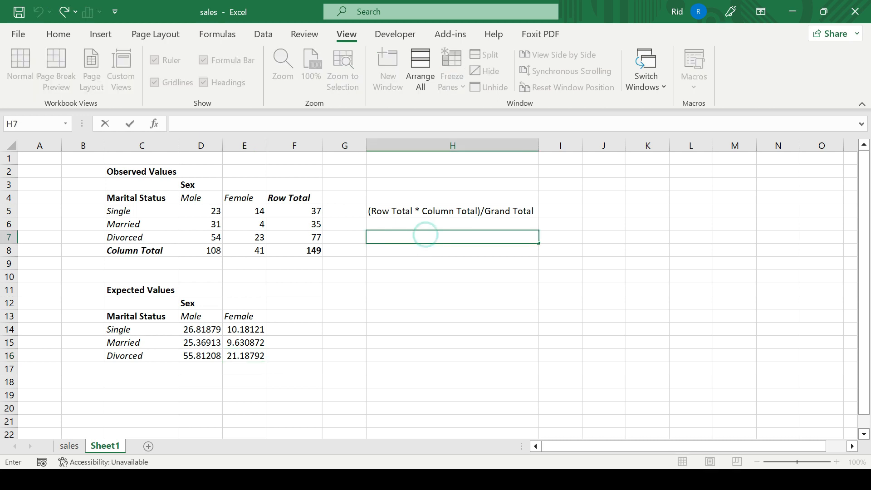
type("Null Hypoth")
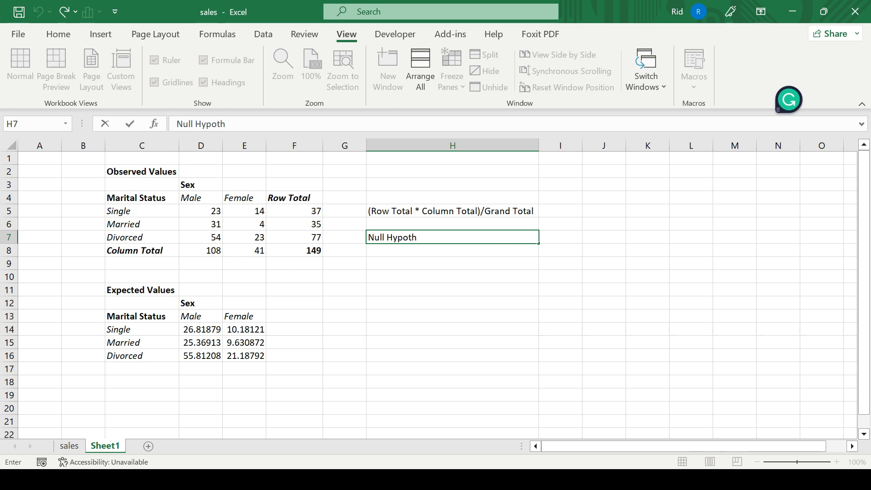
type("esis: There is no relat")
key("BackSpace")
type("a")
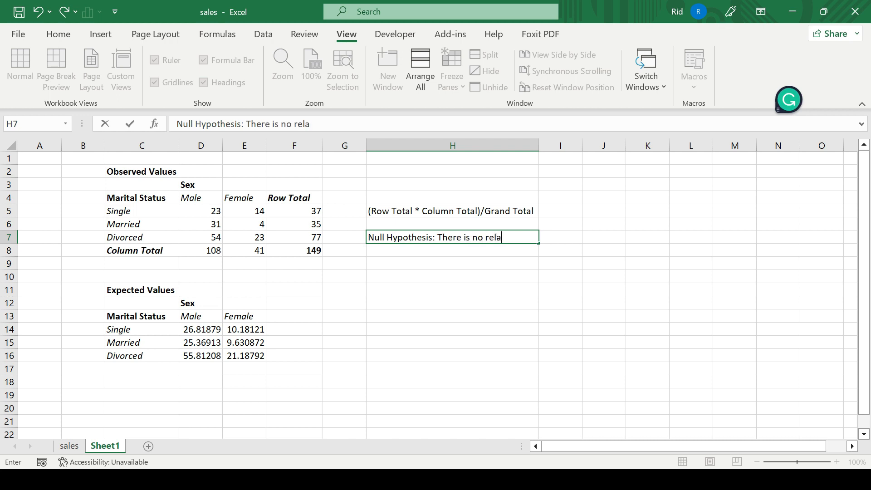
type("tionsip be")
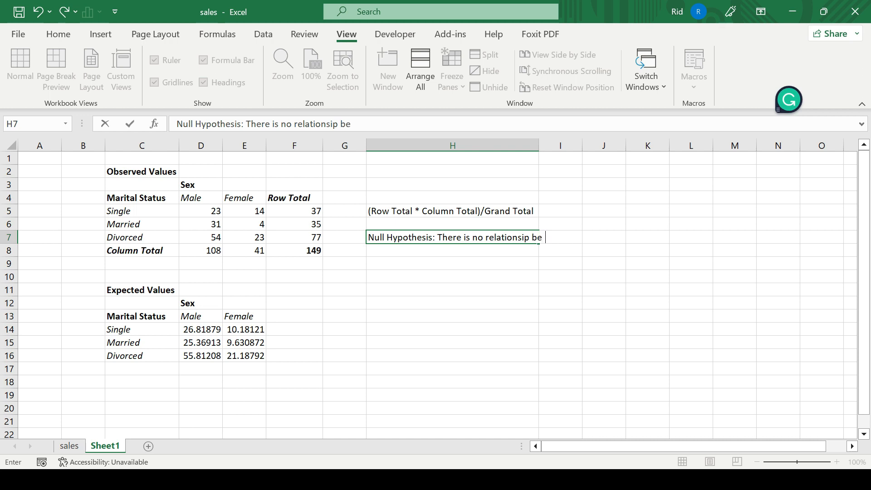
type("tween S")
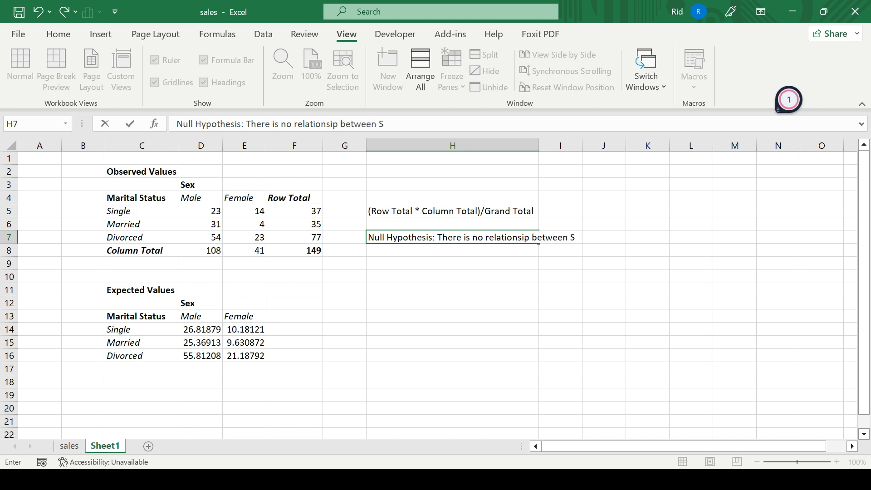
type("ex and Marital Status")
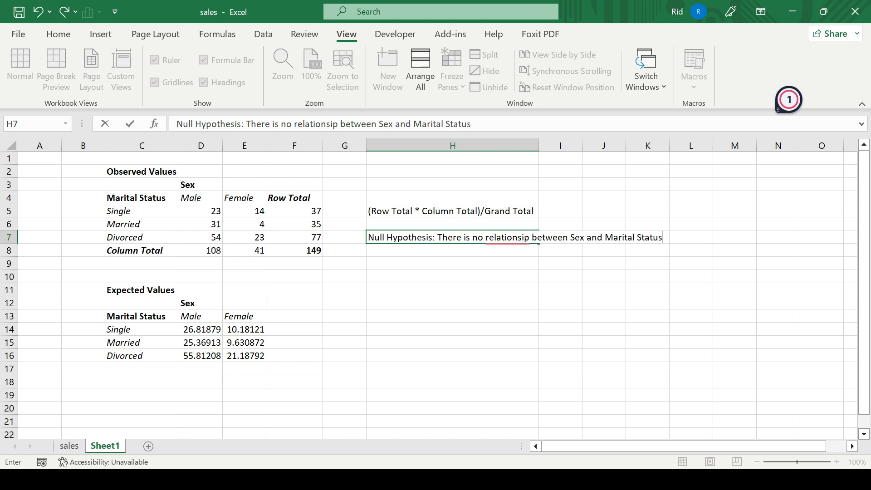
key("Return")
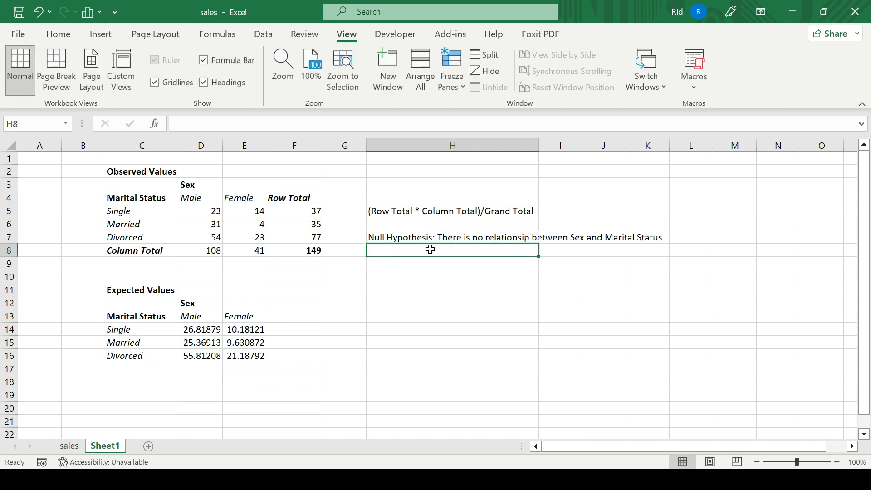
Enter "Alternative Hypothesis: There is a relationship between Sex and Marital Status" in H8.
type("Al")
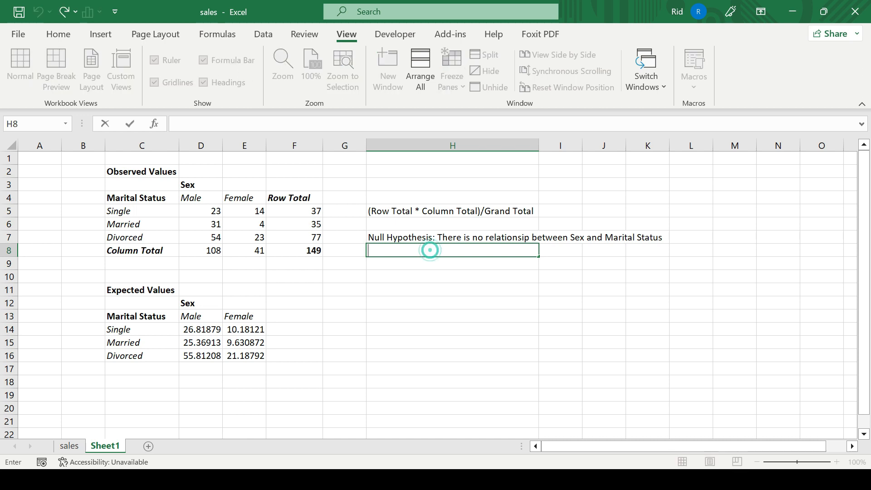
type("ternative Hypothesis")
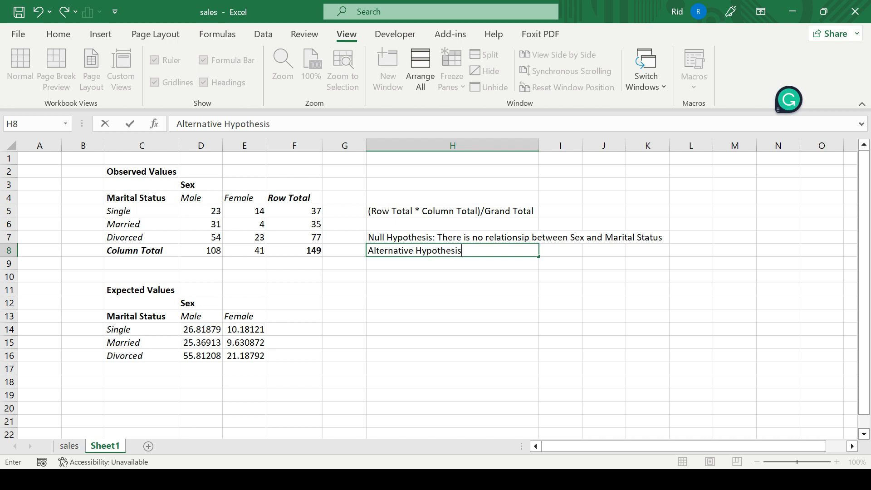
type(": There is")
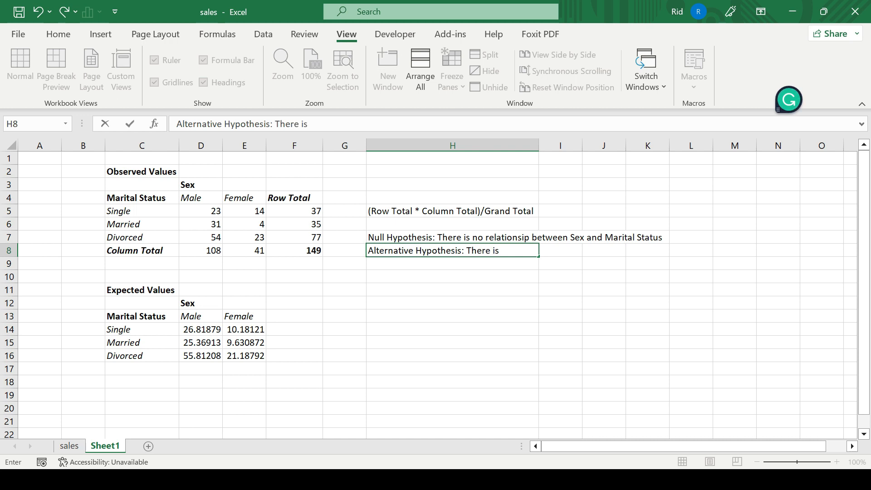
type(" a relationship b")
type("e")
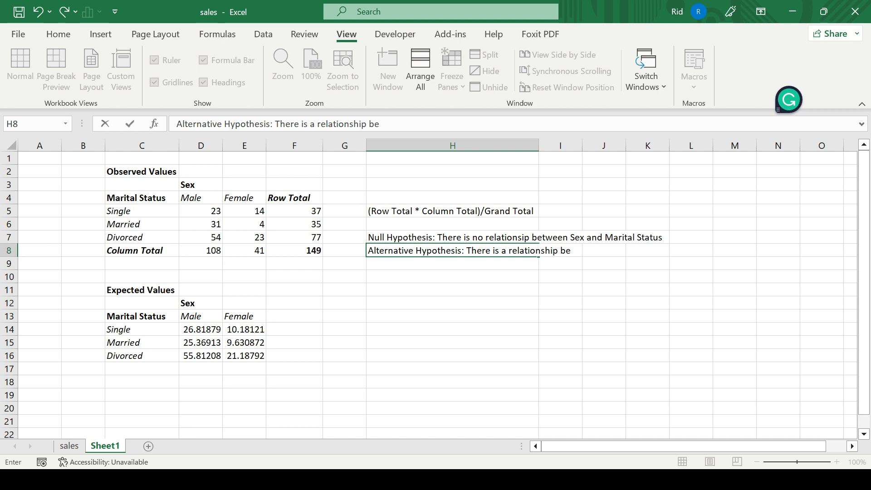
type("tween Sex and m")
key("BackSpace")
type("Marital ")
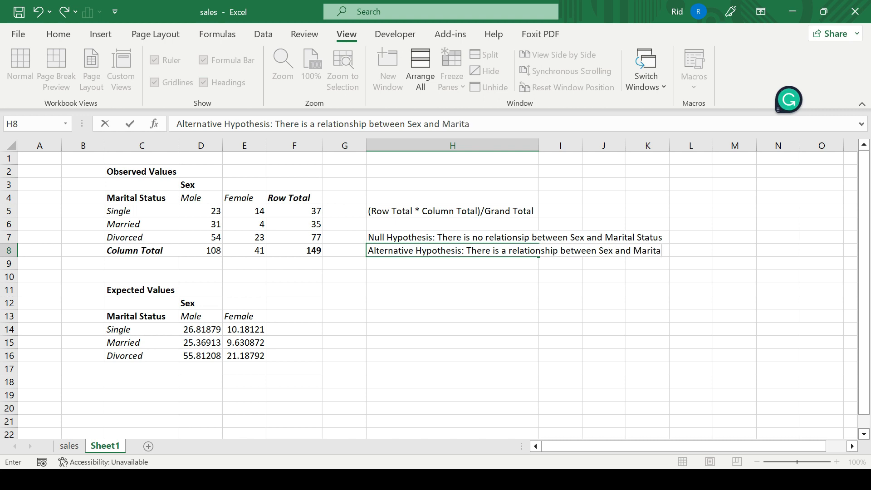
type("Stu")
type("tus")
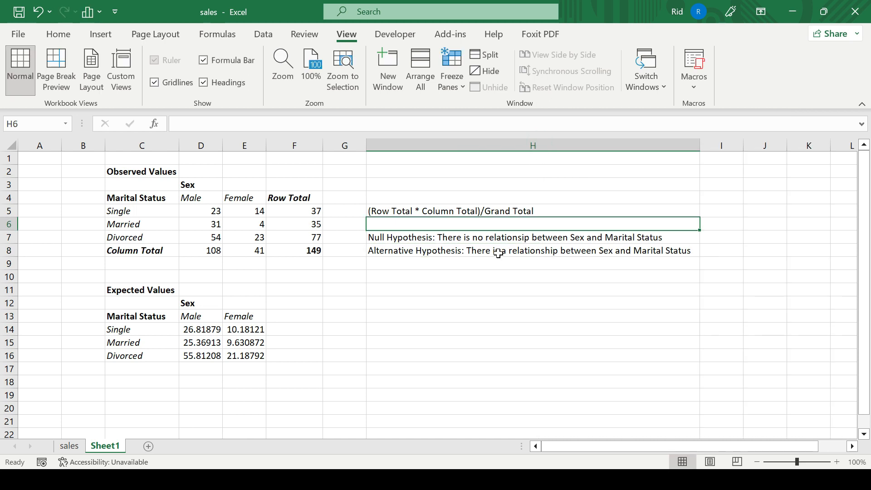
left_click(498, 254)
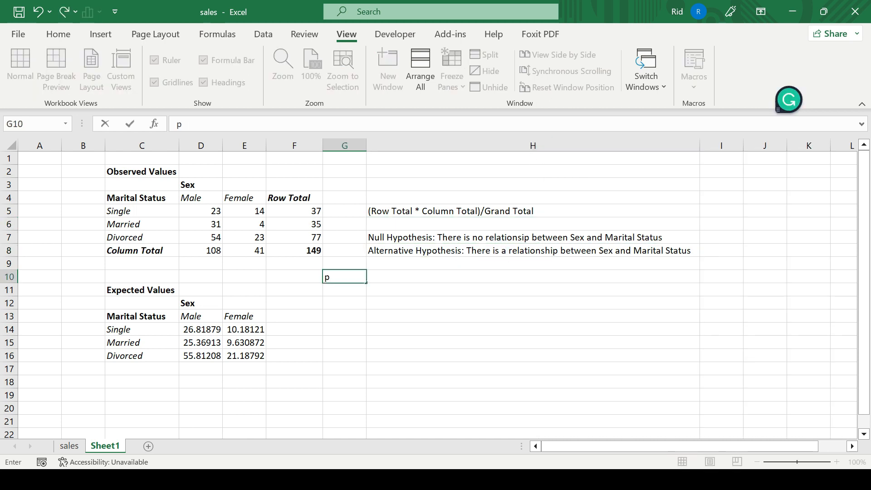
Label cell G10 as p-value.
type("p-v")
key("BackSpace")
type("-value")
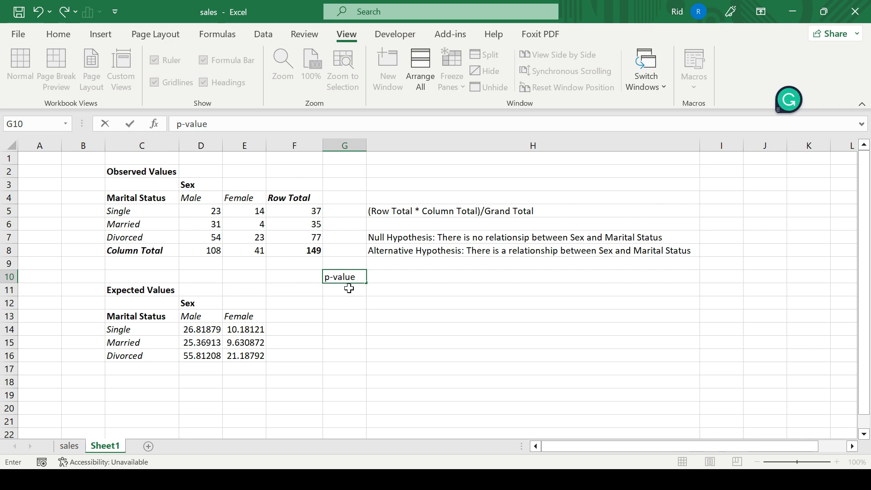
left_click(349, 288)
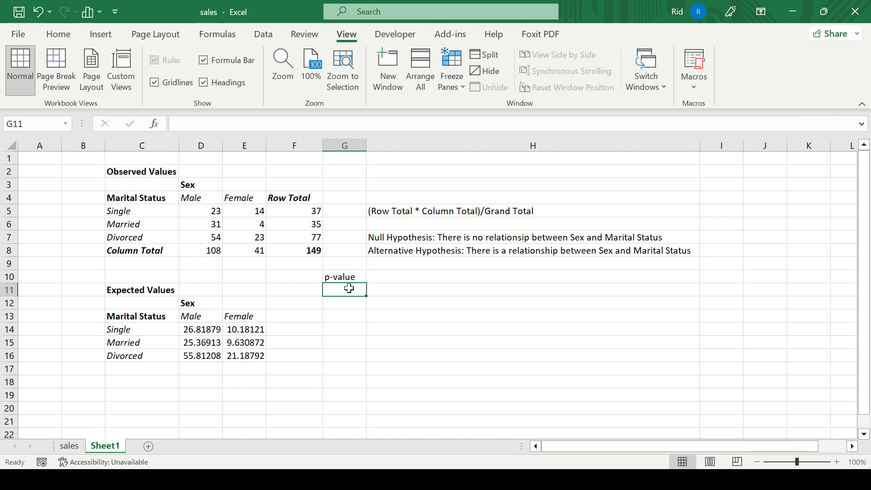
Label G11 as alpha and enter the significance level 0.05 beside it in H11.
type("alpha")
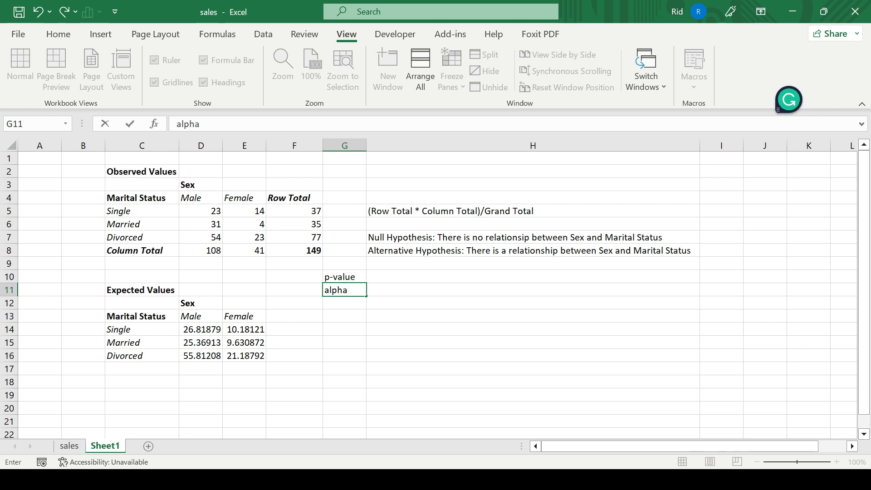
left_click(390, 288)
type("0.05")
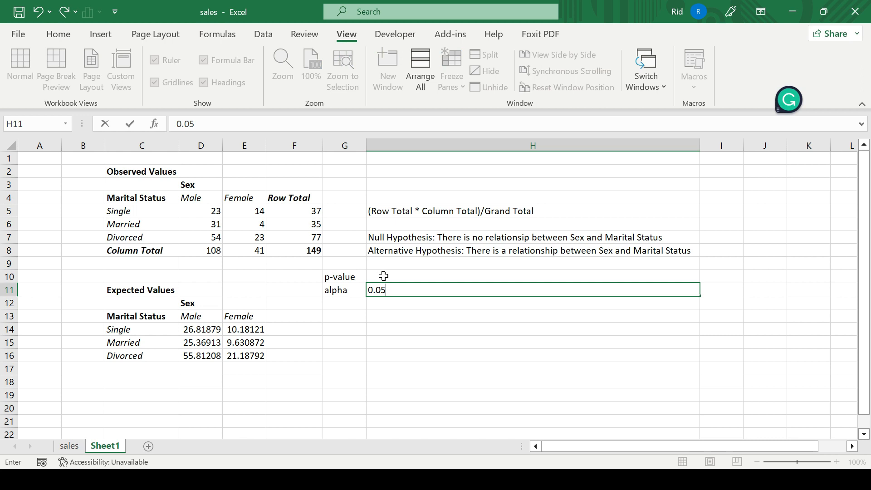
left_click(384, 277)
left_click(381, 292)
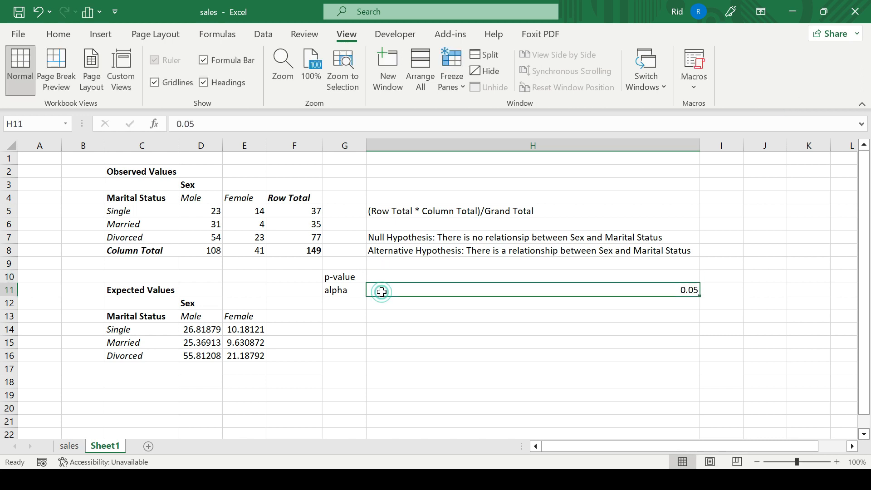
Enter =CHISQ.TEST(D5:E7,D14:E16) in H10 to compute the p-value from observed and expected ranges.
left_click(390, 277)
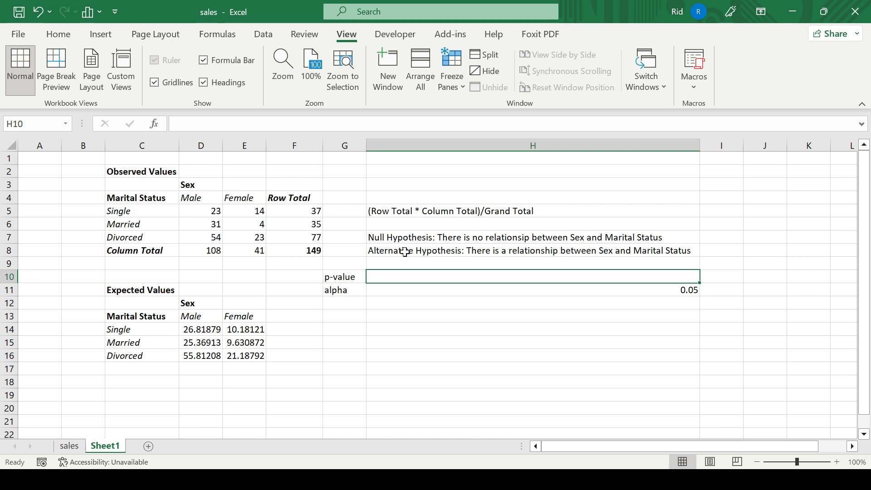
double_click(403, 280)
type("=")
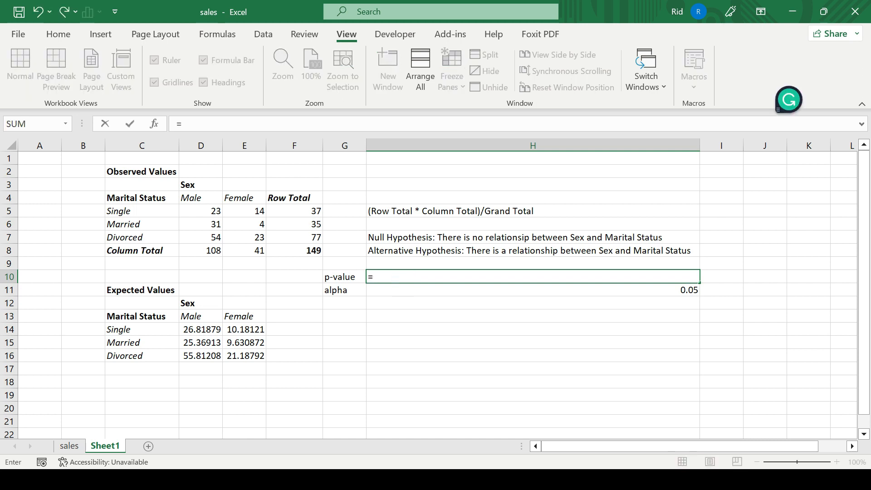
type("chisq")
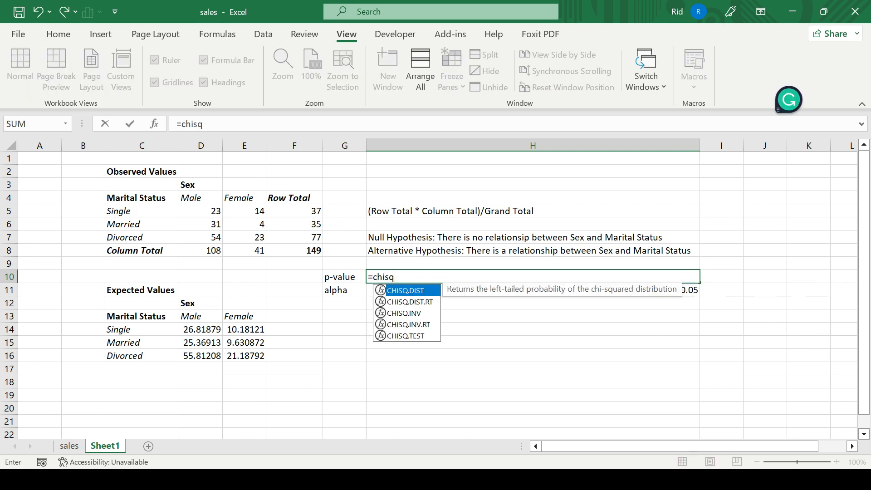
double_click(415, 336)
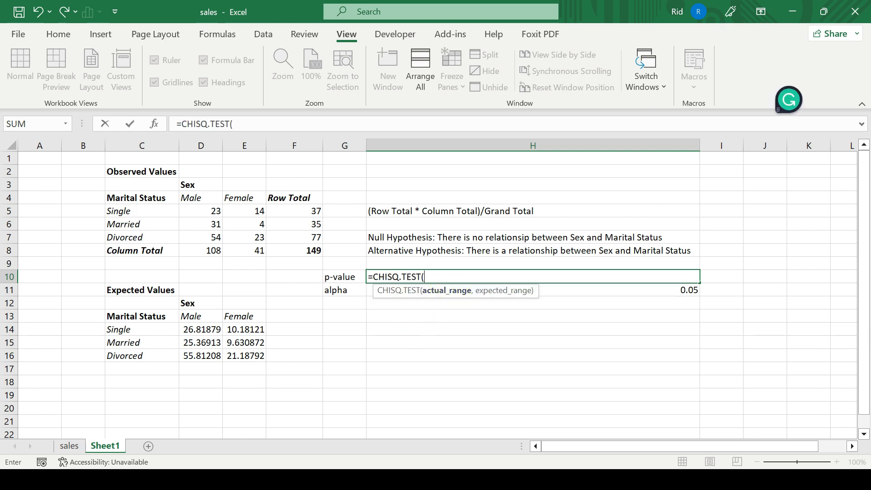
left_click(211, 210)
left_click_drag(211, 209, 240, 239)
type(",")
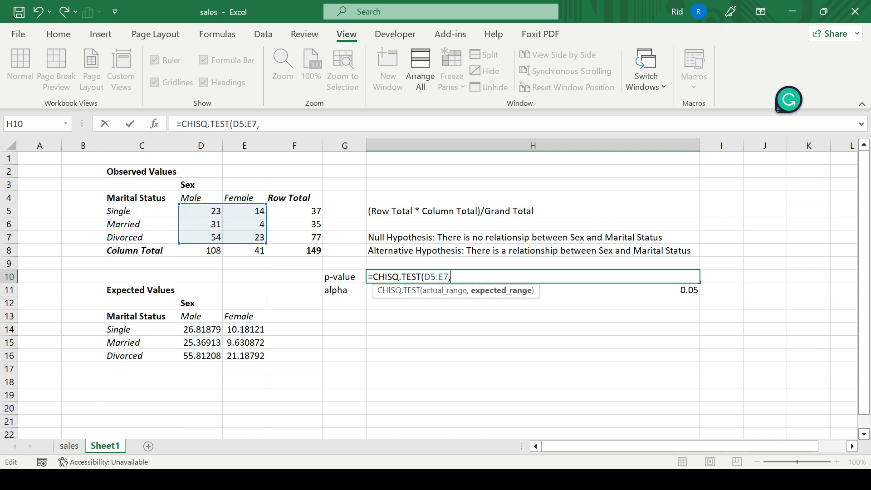
left_click_drag(203, 331, 236, 357)
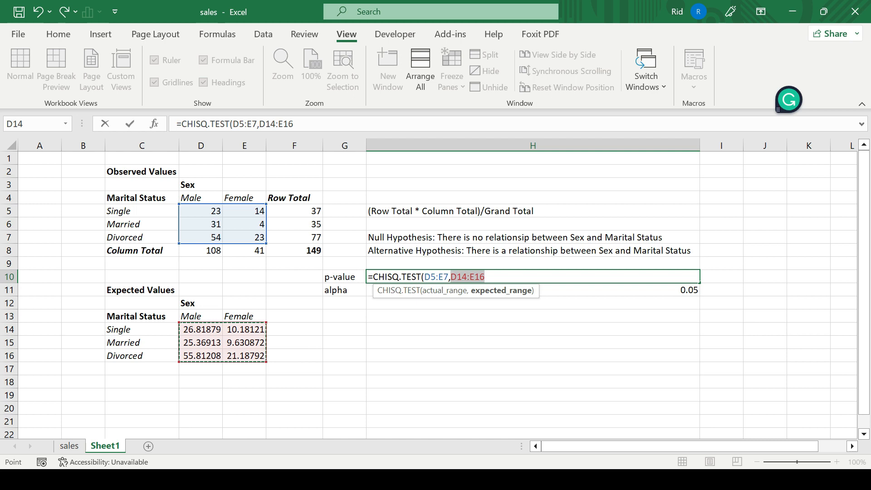
left_click(505, 276)
type(")")
key("Return")
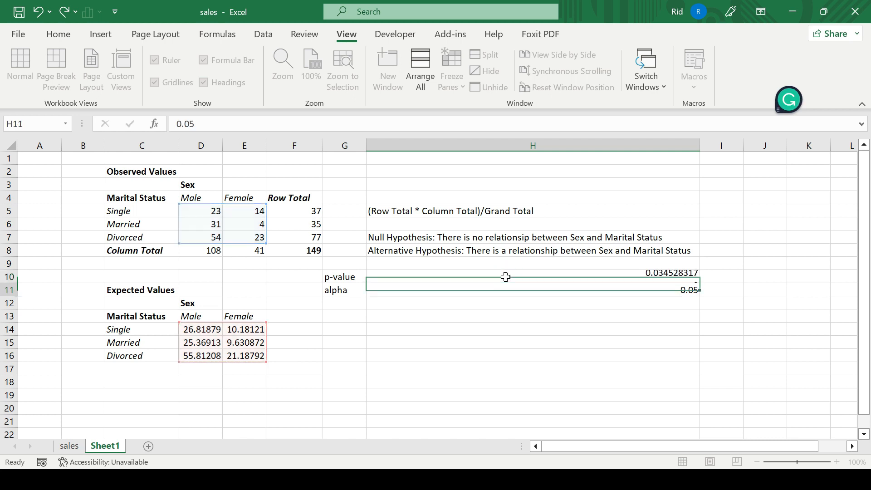